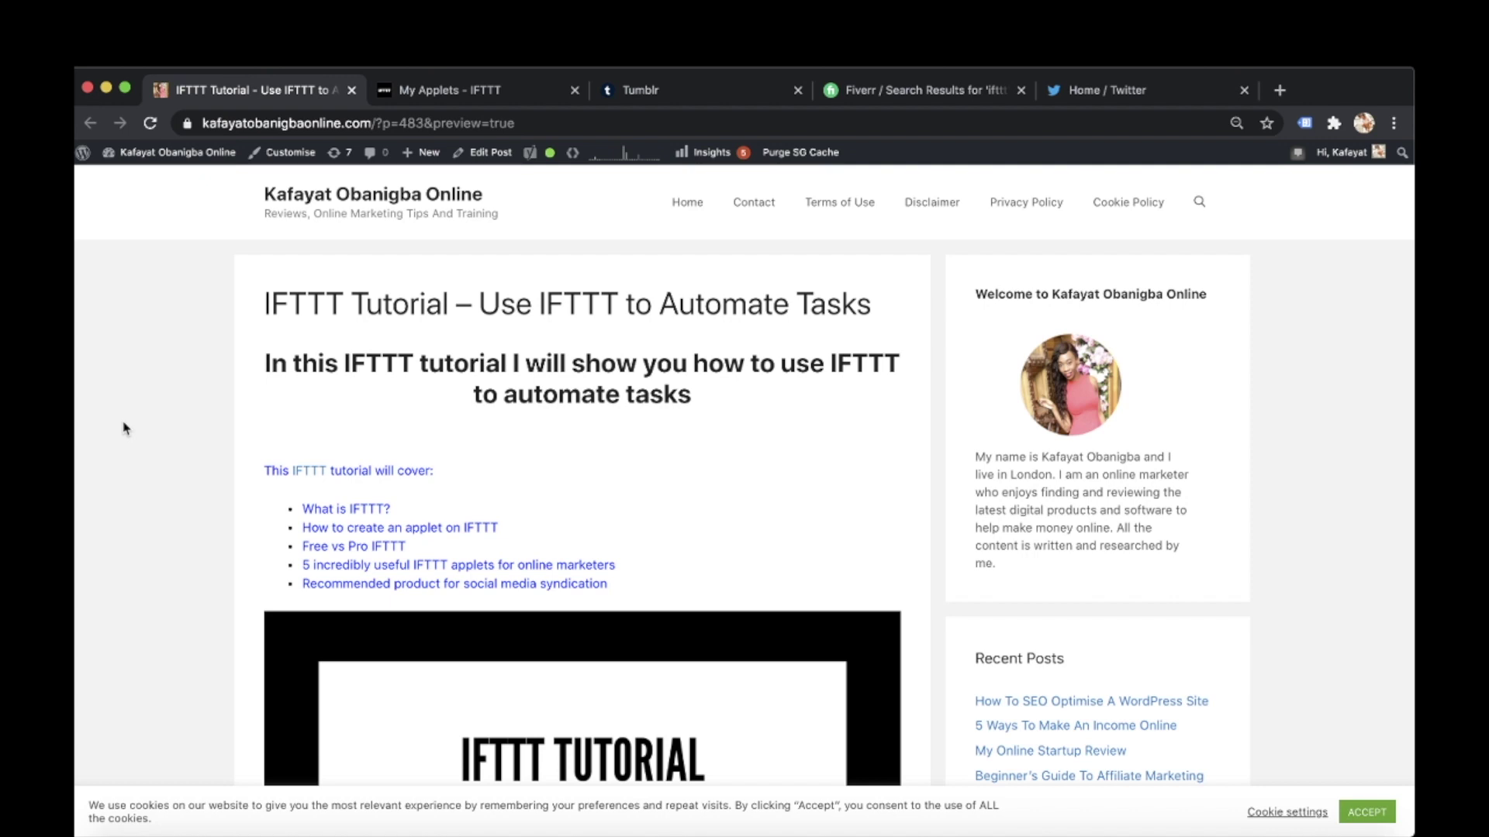
Go to the IFTTT tab and open Explore from the top navigation.
{"action": "scroll", "coordinate": [224, 414], "scroll_direction": "down", "scroll_amount": 5}
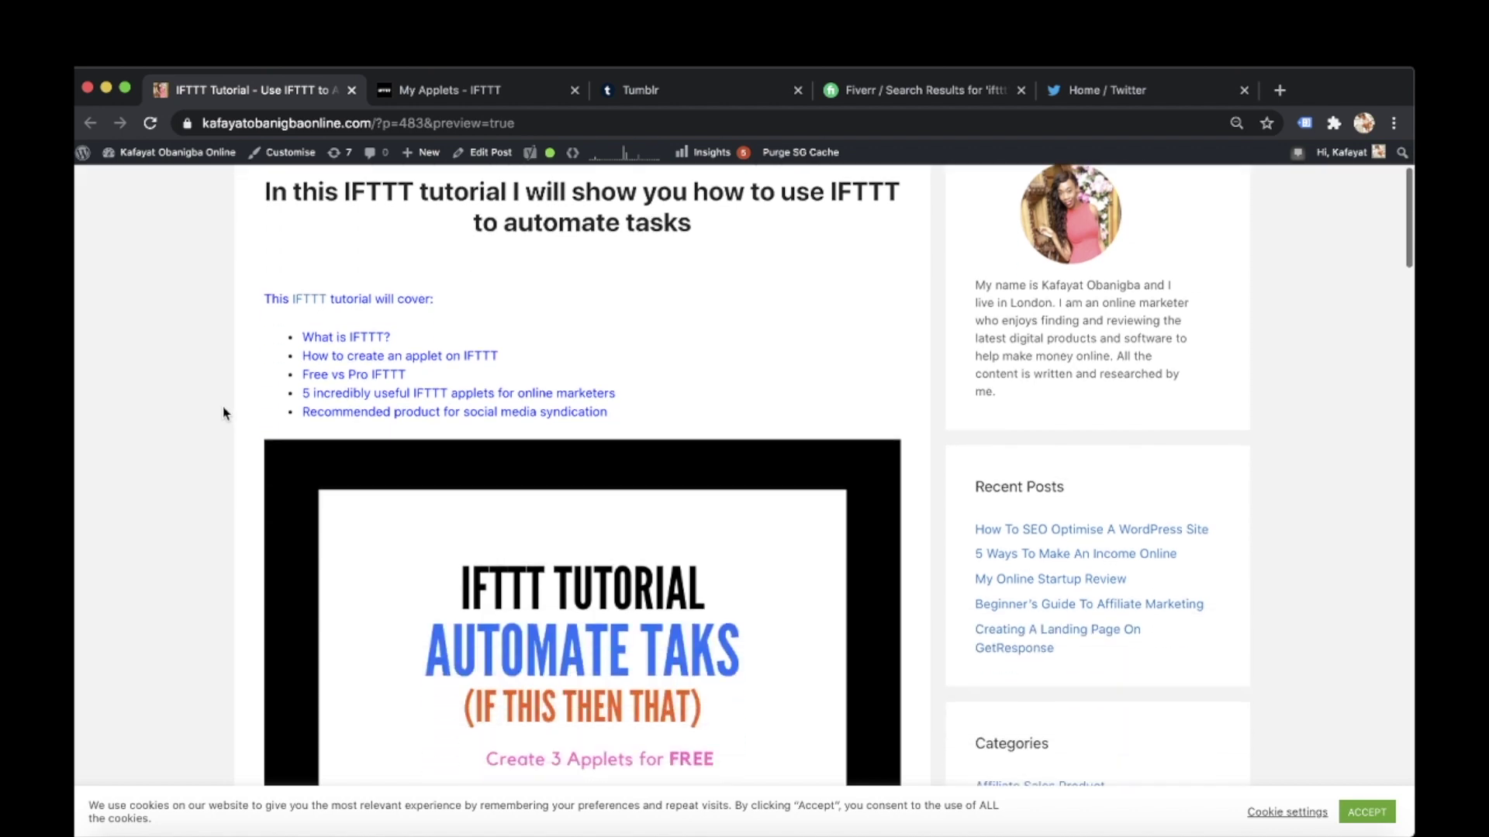
{"action": "scroll", "coordinate": [224, 413], "scroll_direction": "down", "scroll_amount": 3}
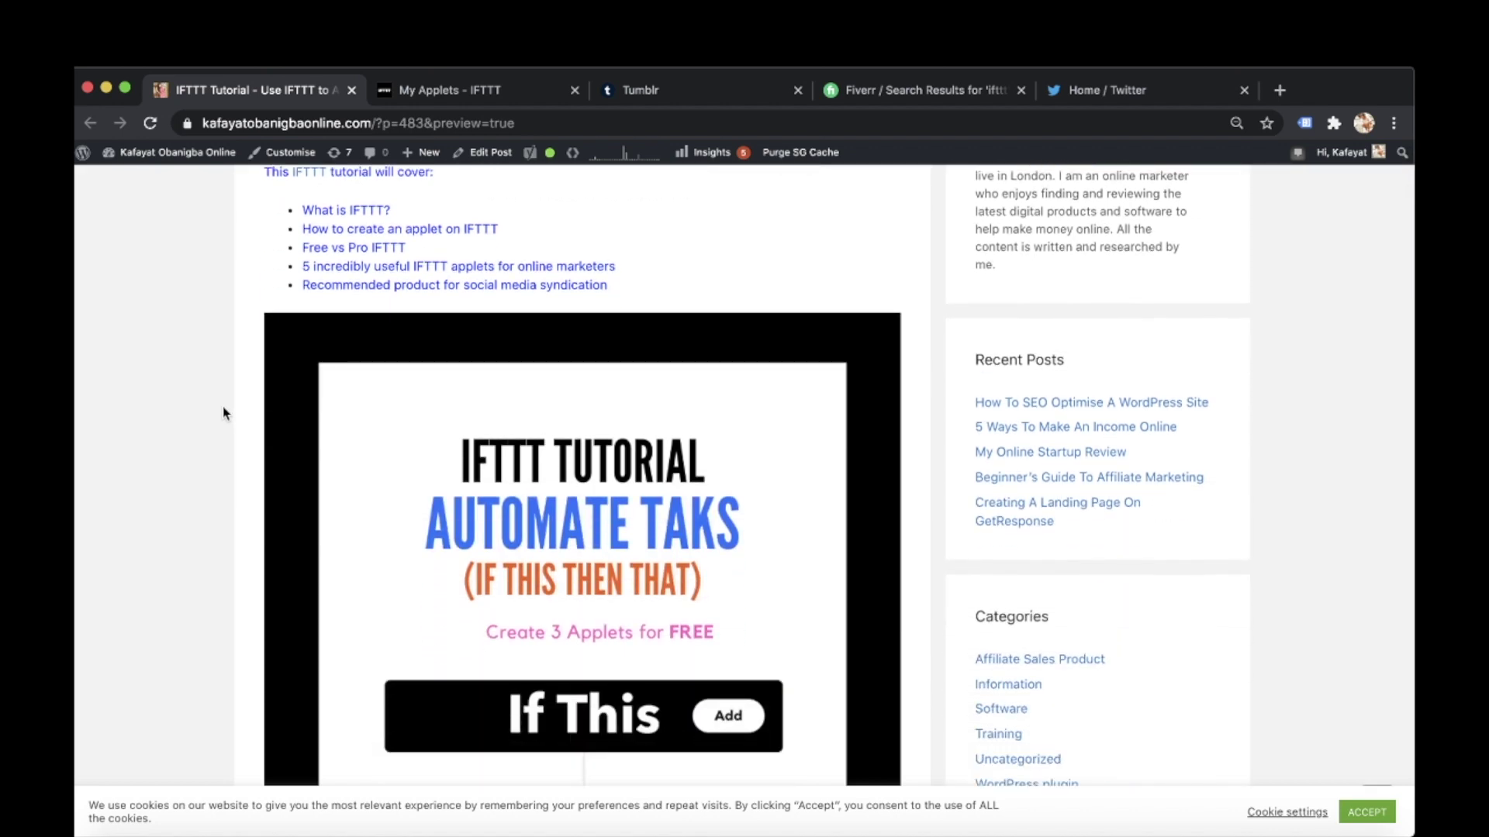
{"action": "scroll", "coordinate": [224, 413], "scroll_direction": "down", "scroll_amount": 14}
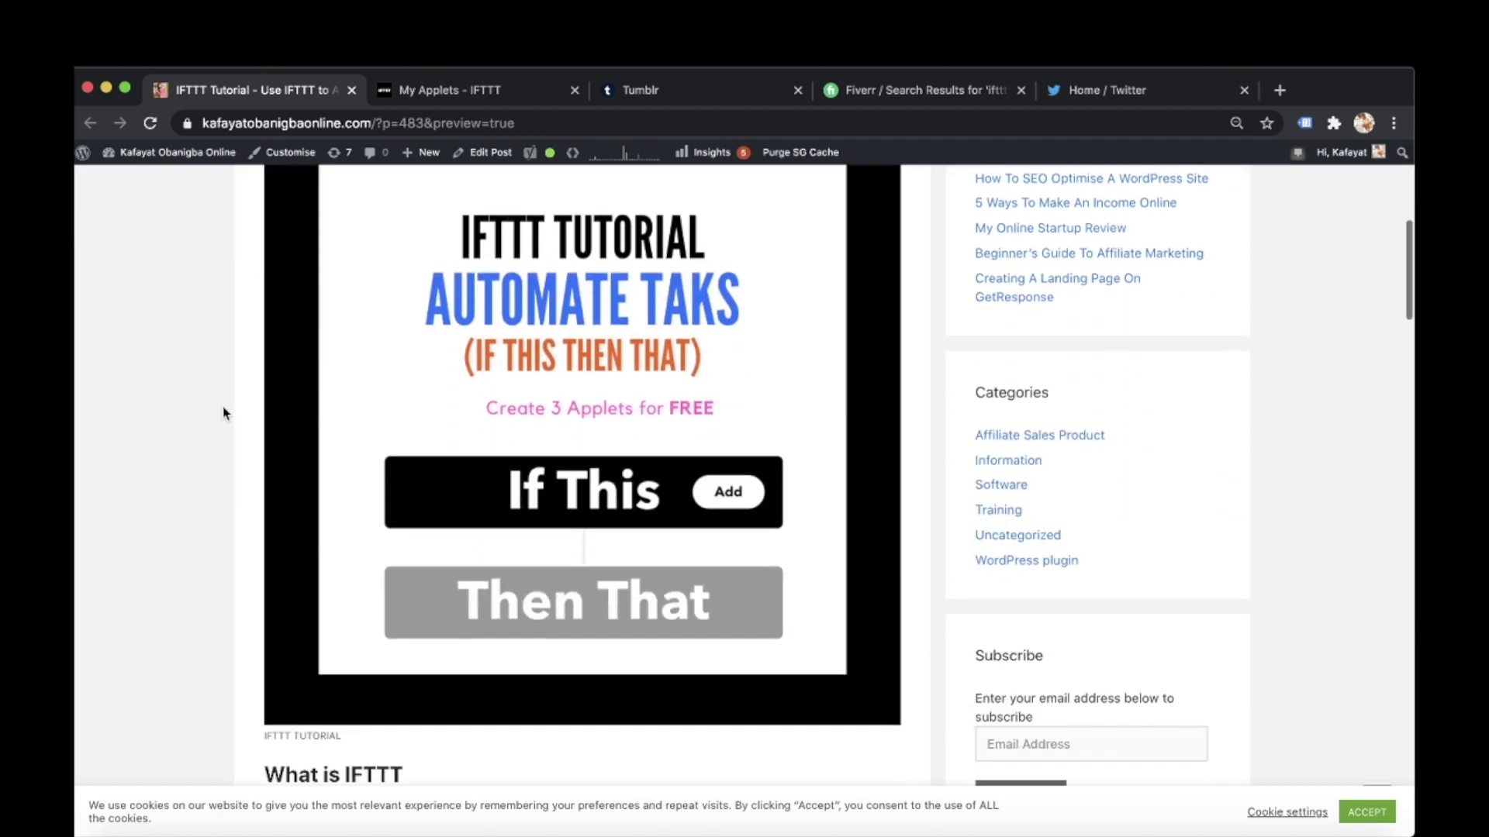
{"action": "scroll", "coordinate": [224, 413], "scroll_direction": "down", "scroll_amount": 1}
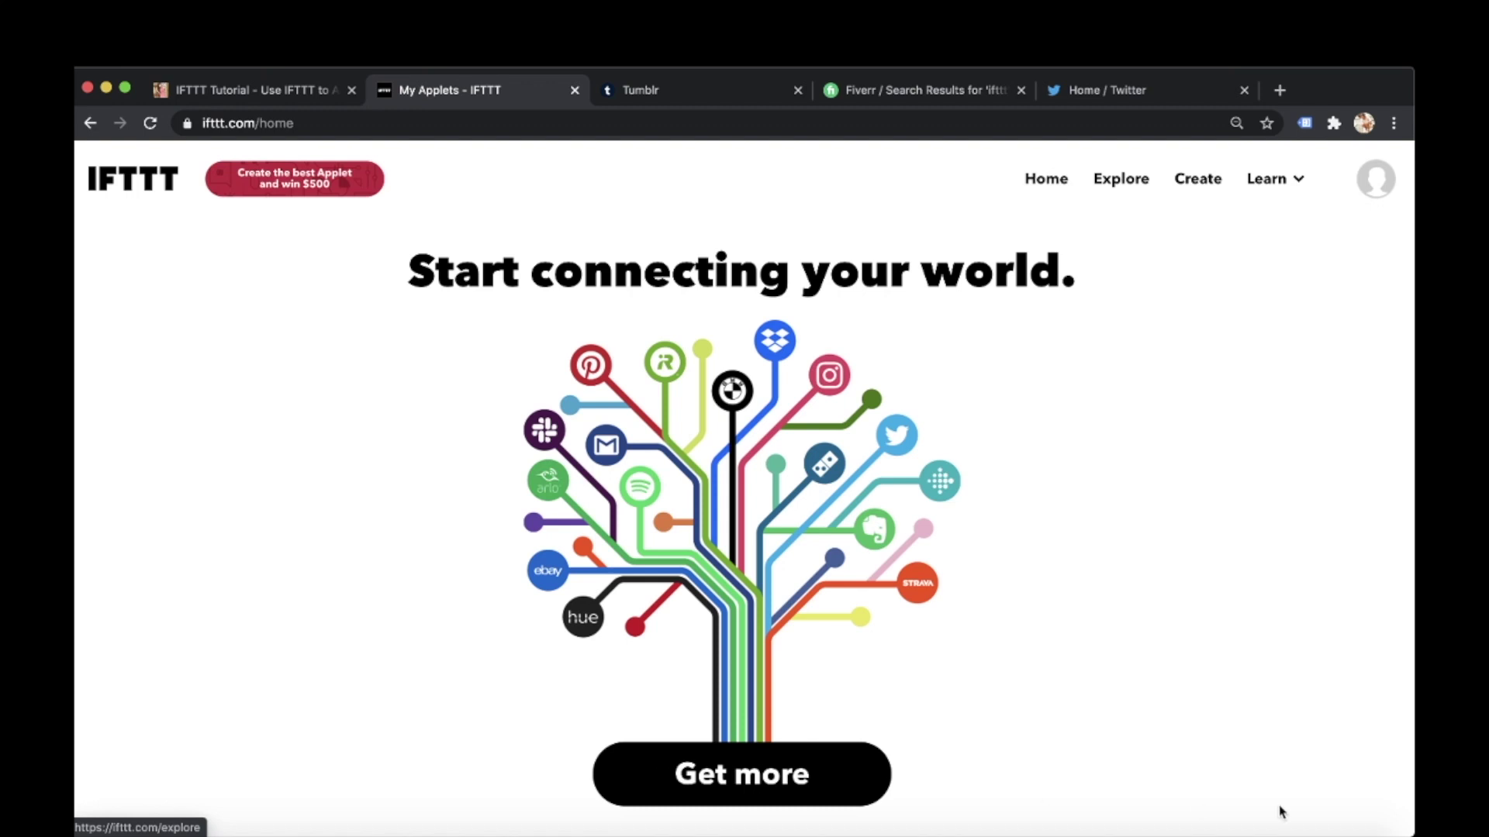
{"action": "left_click", "coordinate": [1117, 193]}
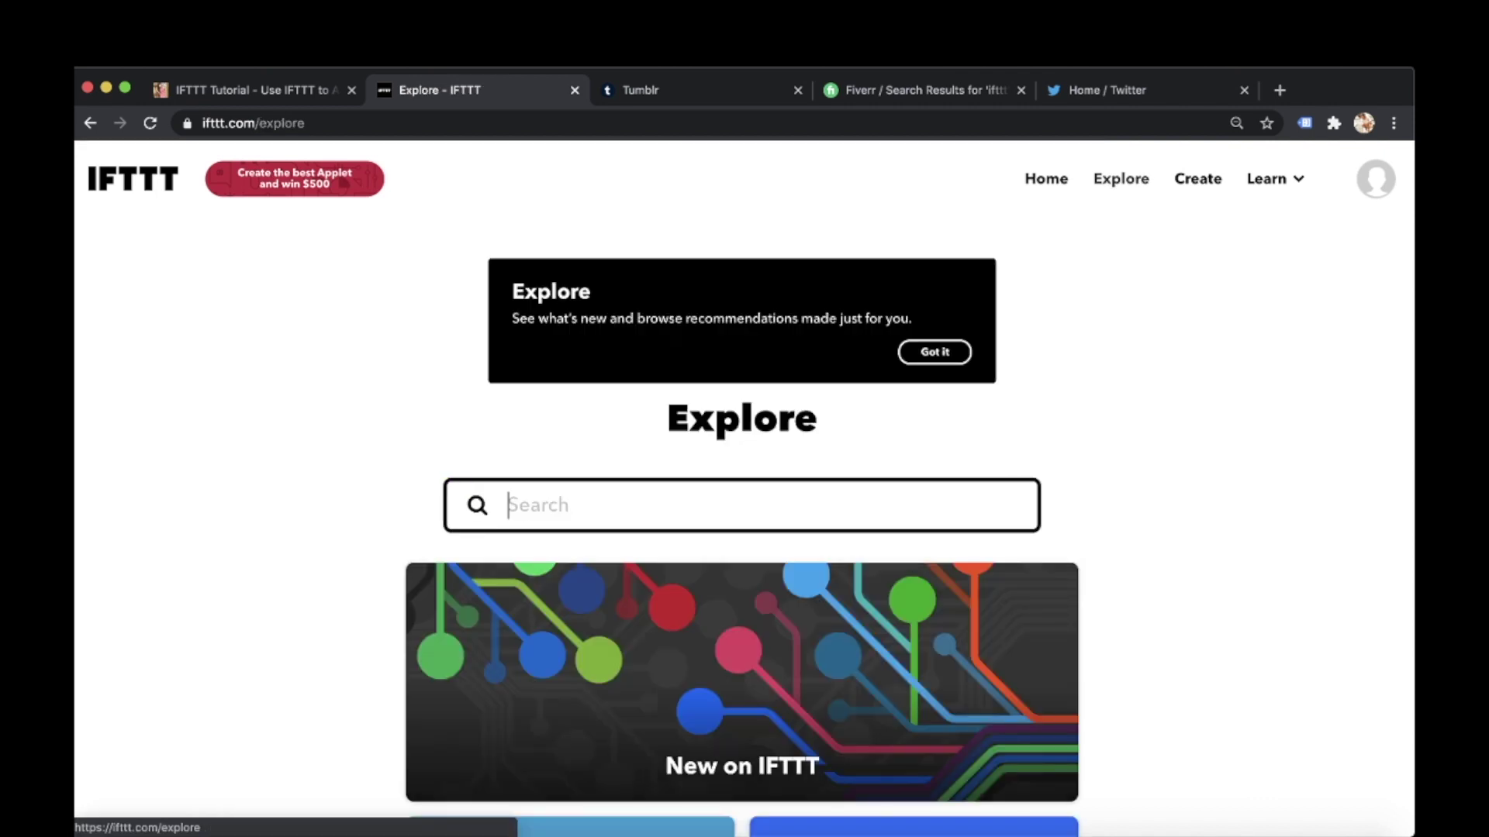
{"action": "left_click", "coordinate": [346, 405]}
Browse recommended applets like Telegram tweets and Alexa call-my-device, then select the search box.
{"action": "scroll", "coordinate": [346, 407], "scroll_direction": "down", "scroll_amount": 1}
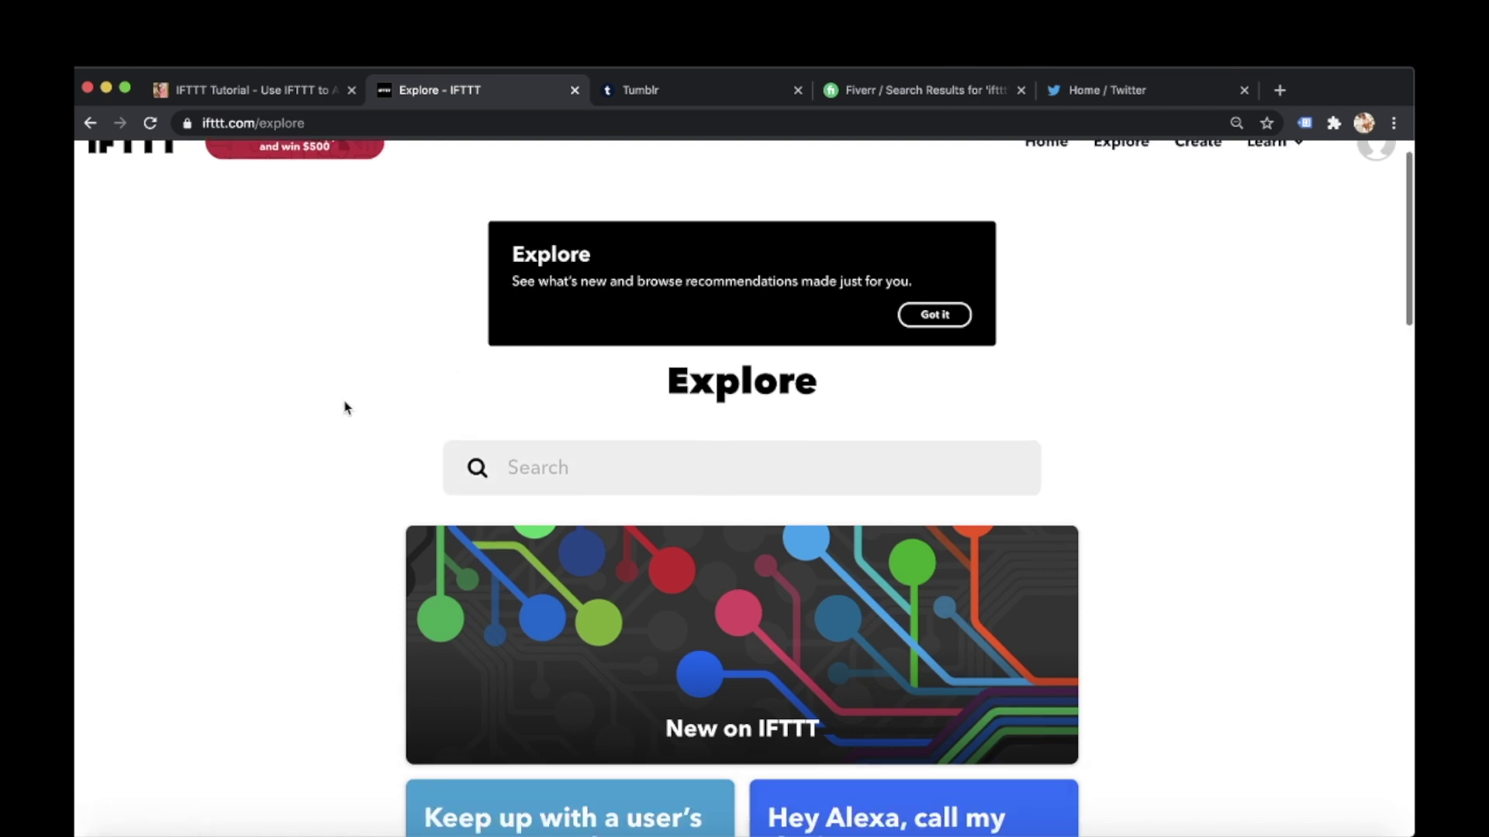
{"action": "scroll", "coordinate": [346, 407], "scroll_direction": "down", "scroll_amount": 10}
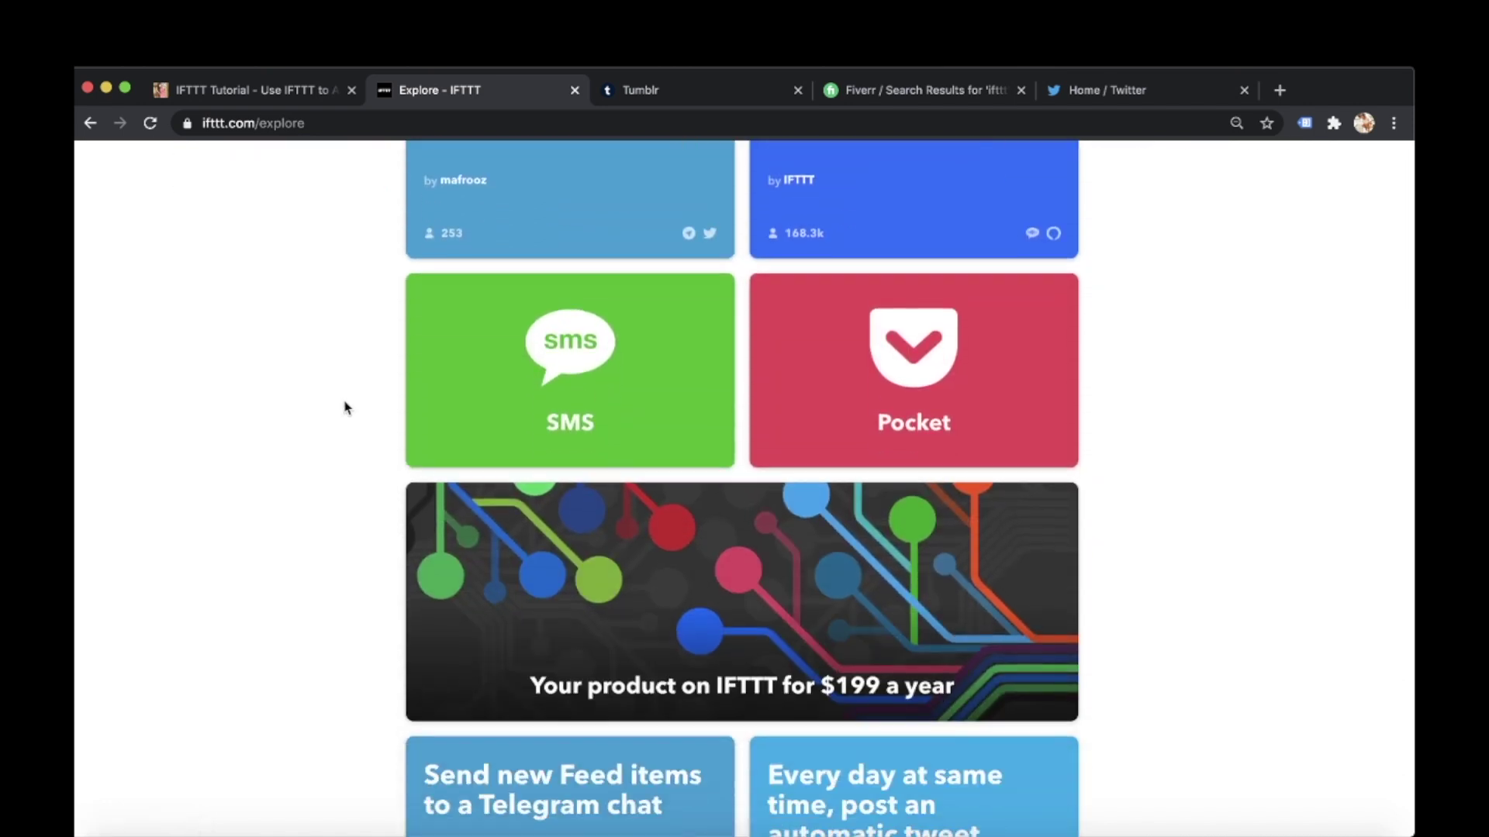
{"action": "scroll", "coordinate": [346, 407], "scroll_direction": "down", "scroll_amount": 8}
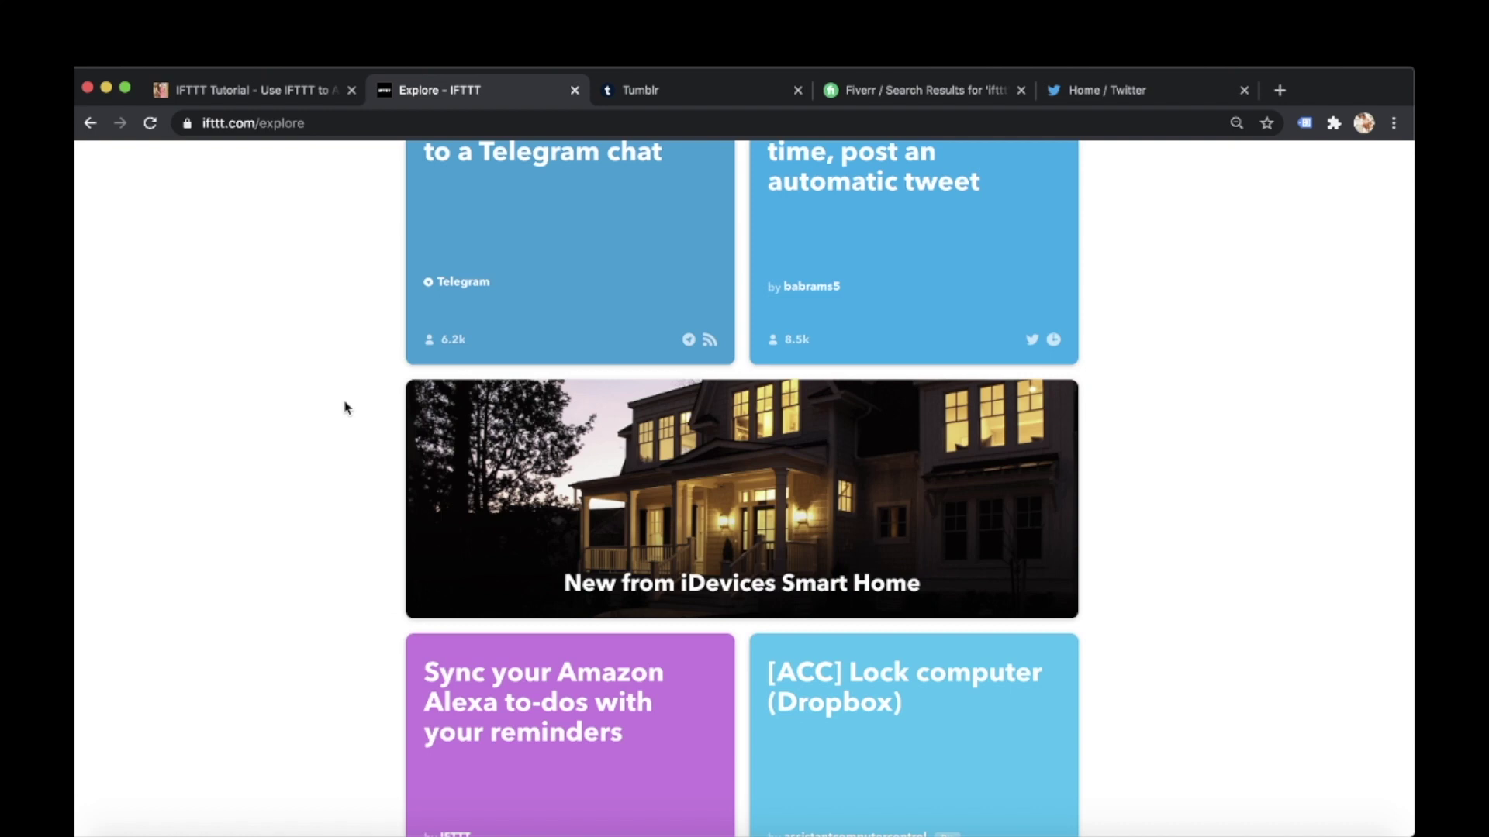
{"action": "scroll", "coordinate": [346, 407], "scroll_direction": "down", "scroll_amount": 3}
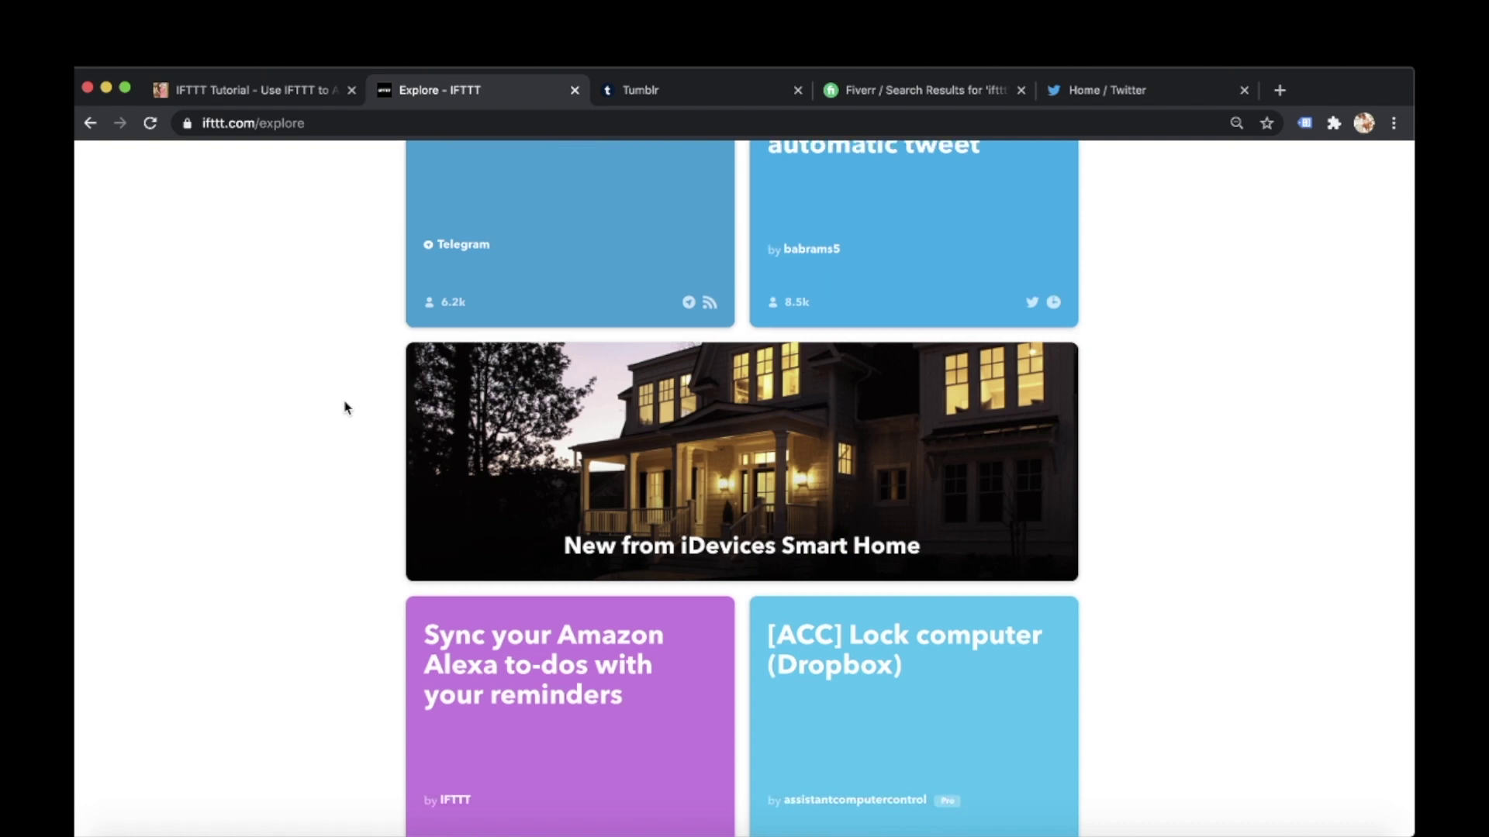
{"action": "scroll", "coordinate": [346, 407], "scroll_direction": "up", "scroll_amount": 11}
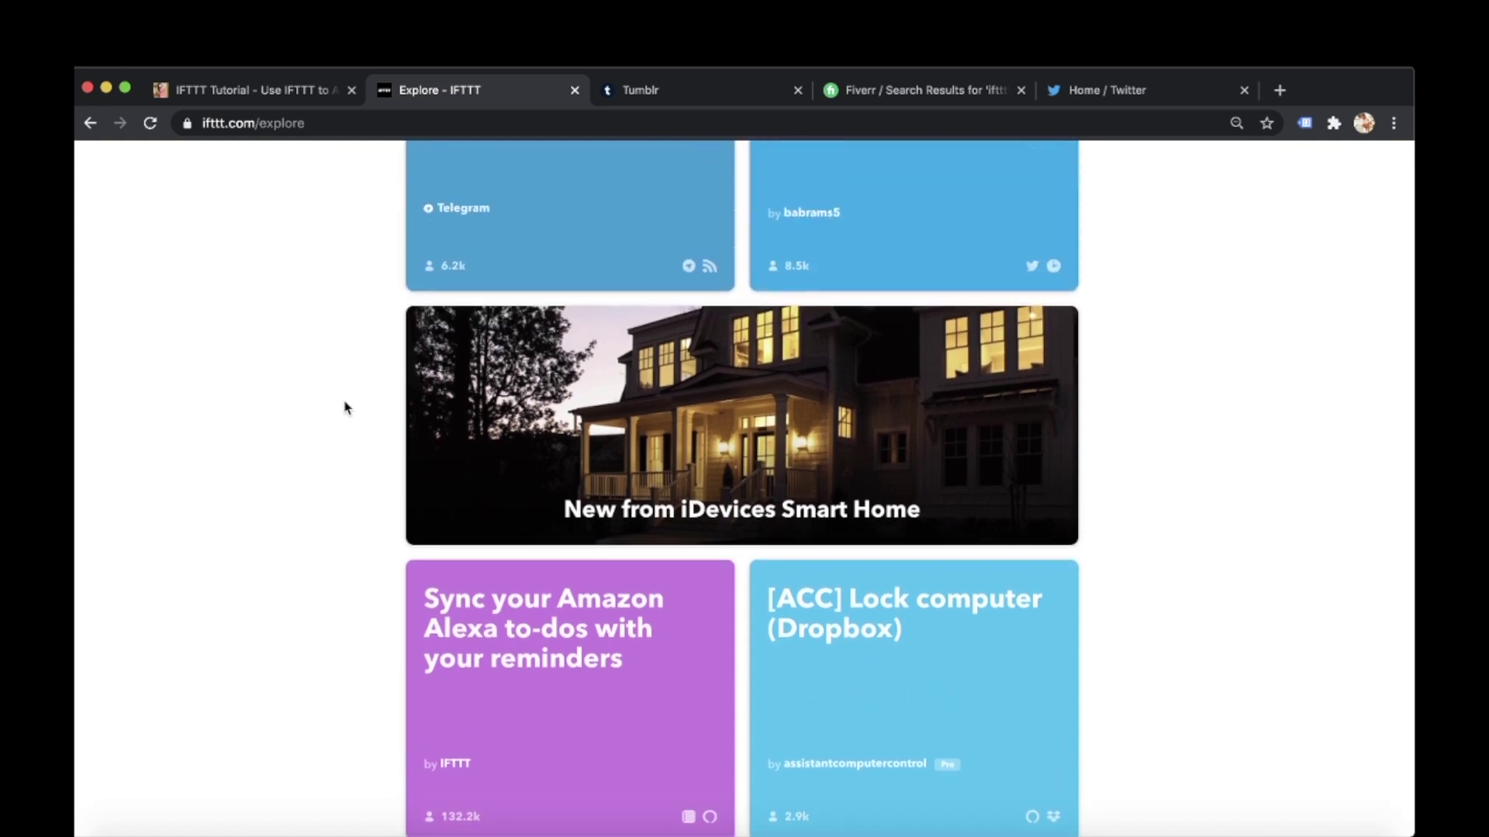
{"action": "scroll", "coordinate": [346, 407], "scroll_direction": "up", "scroll_amount": 10}
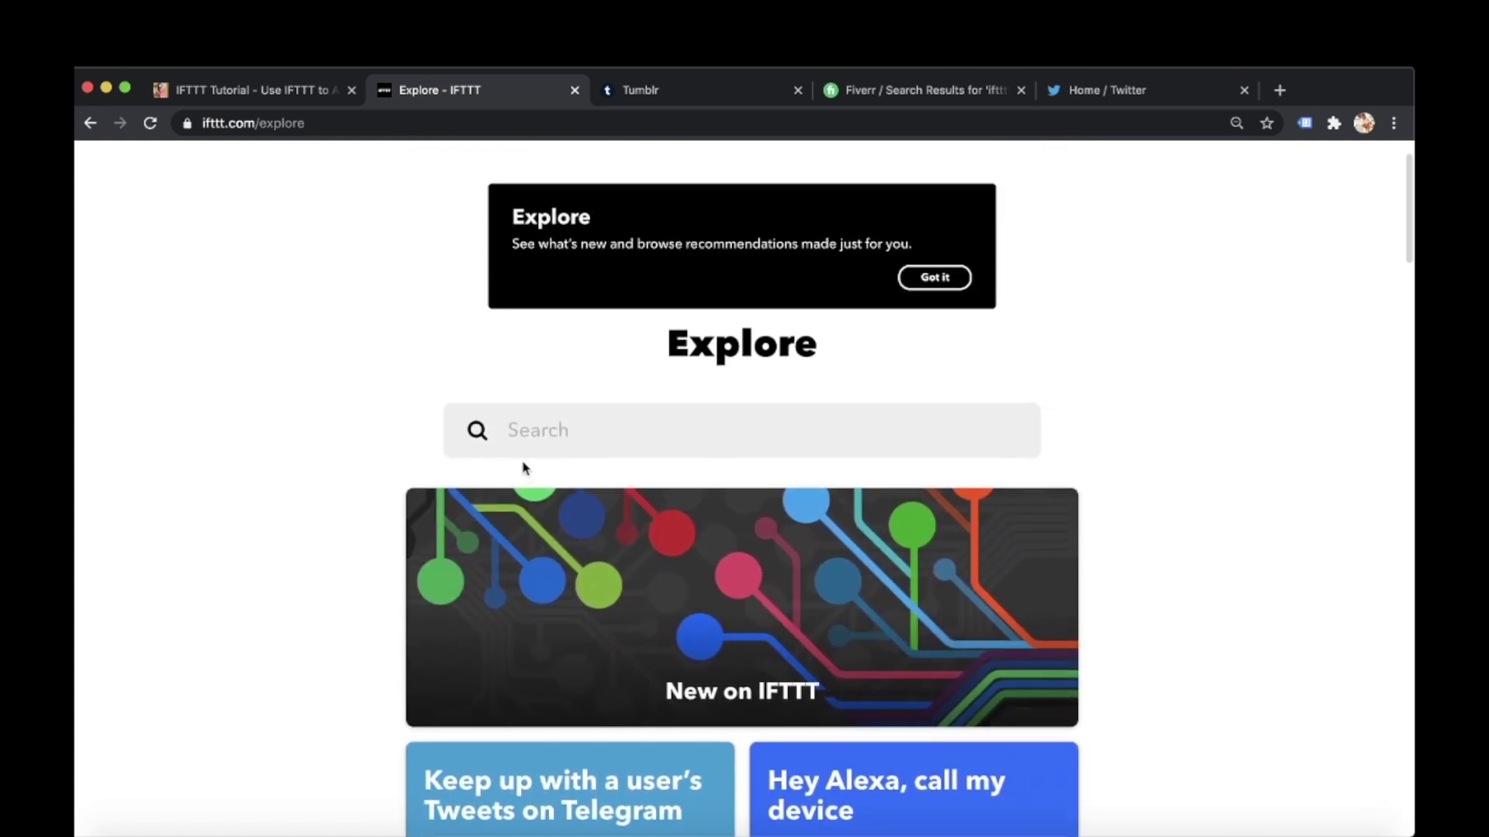
{"action": "left_click", "coordinate": [533, 441]}
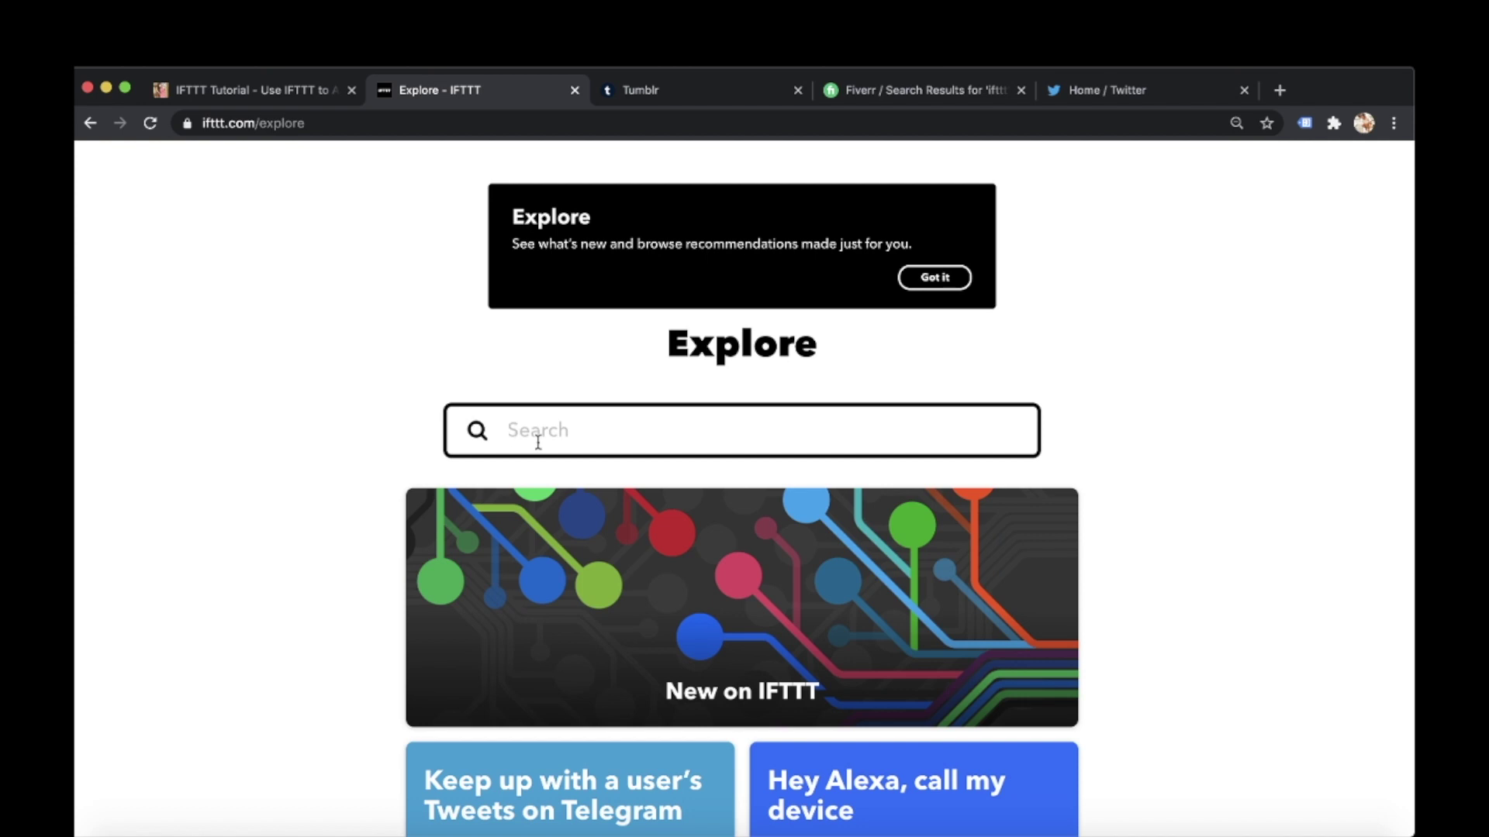
Search applets for 'tumb' and open 'Tweet your new Tumblr posts'.
{"action": "type", "text": "t"}
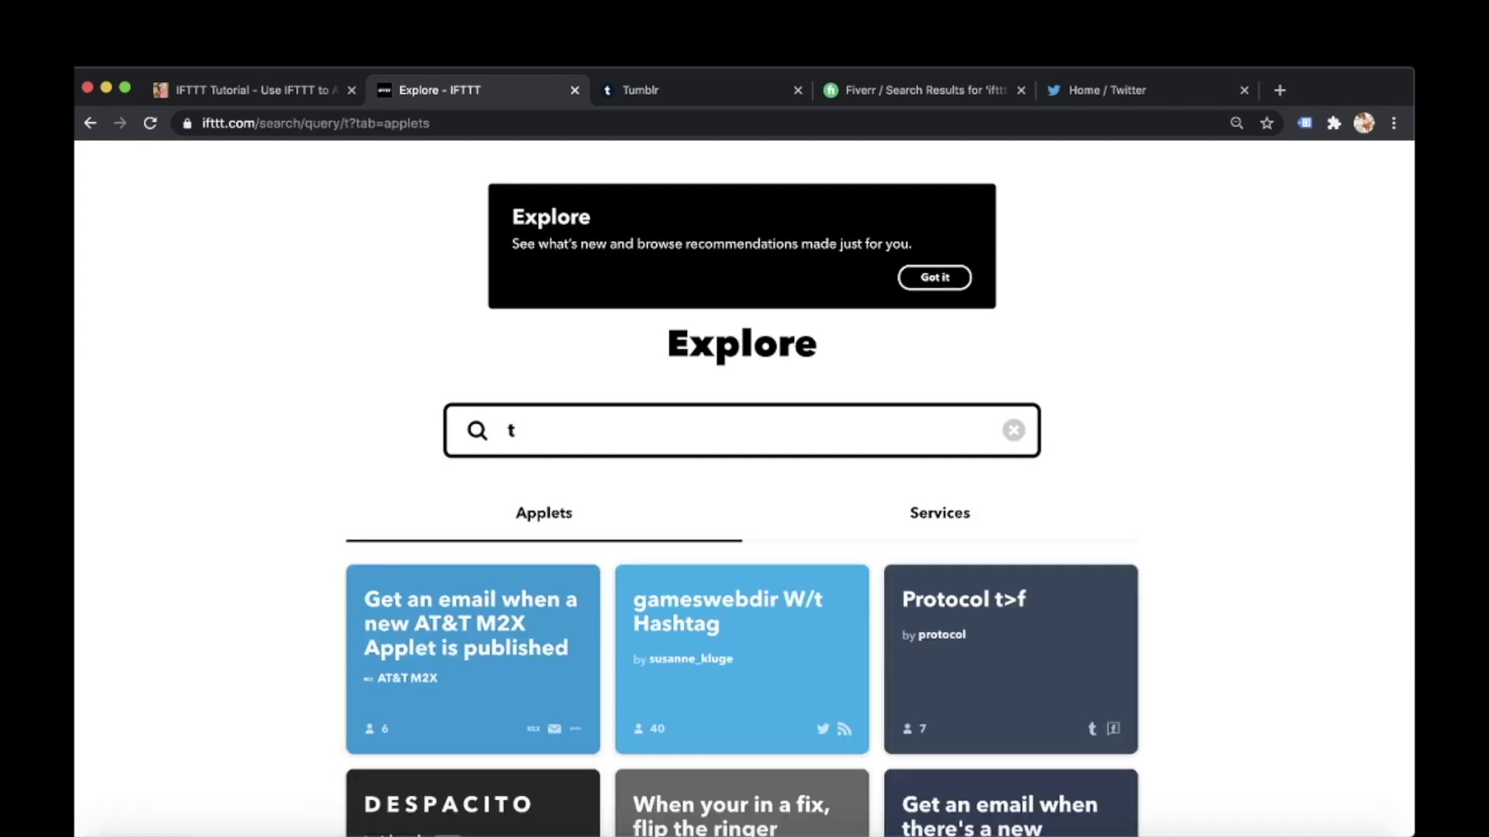
{"action": "type", "text": "umb"}
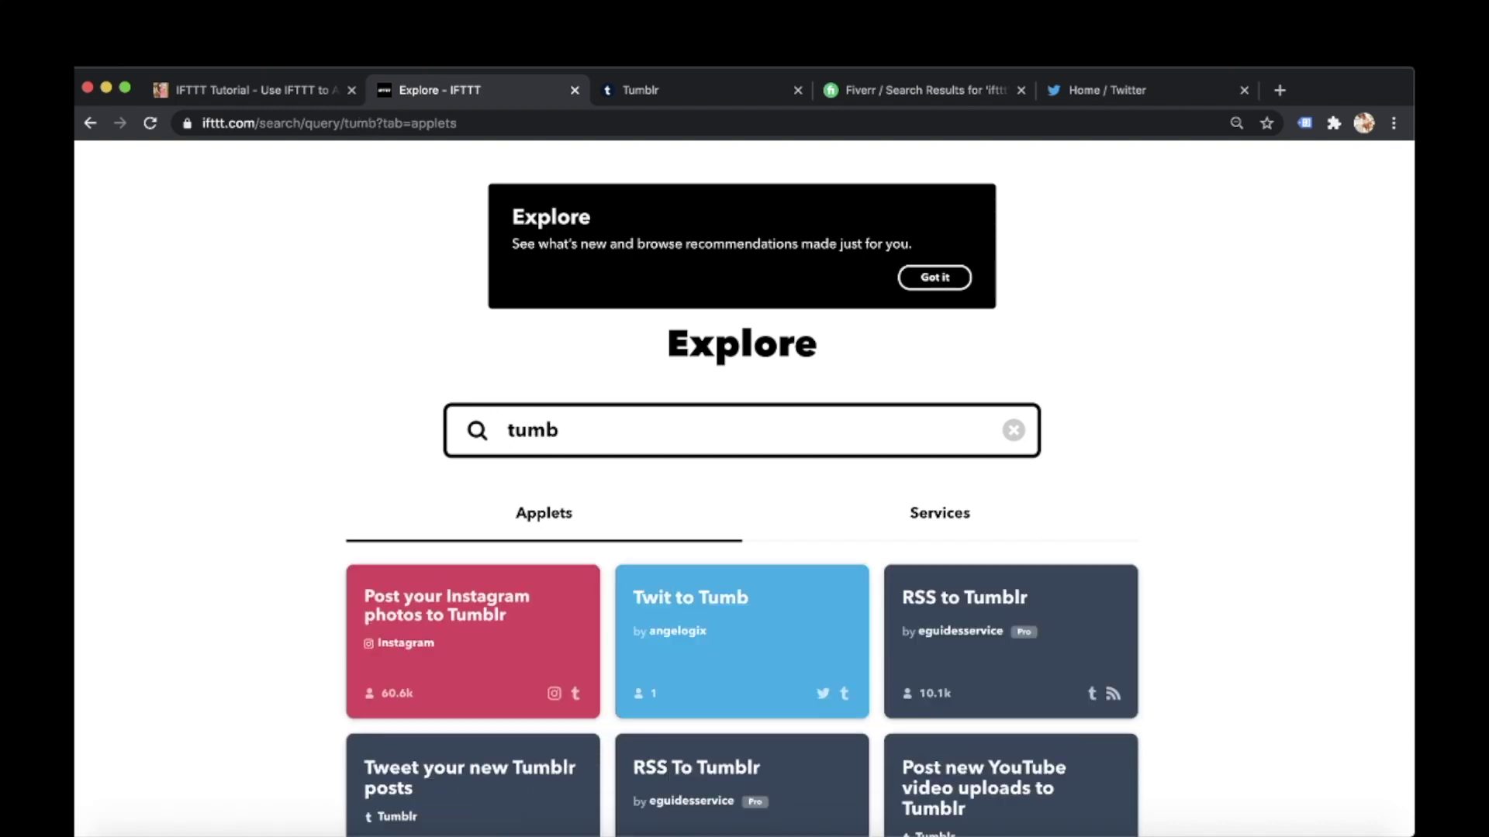
{"action": "scroll", "coordinate": [322, 411], "scroll_direction": "down", "scroll_amount": 3}
{"action": "scroll", "coordinate": [322, 411], "scroll_direction": "down", "scroll_amount": 2}
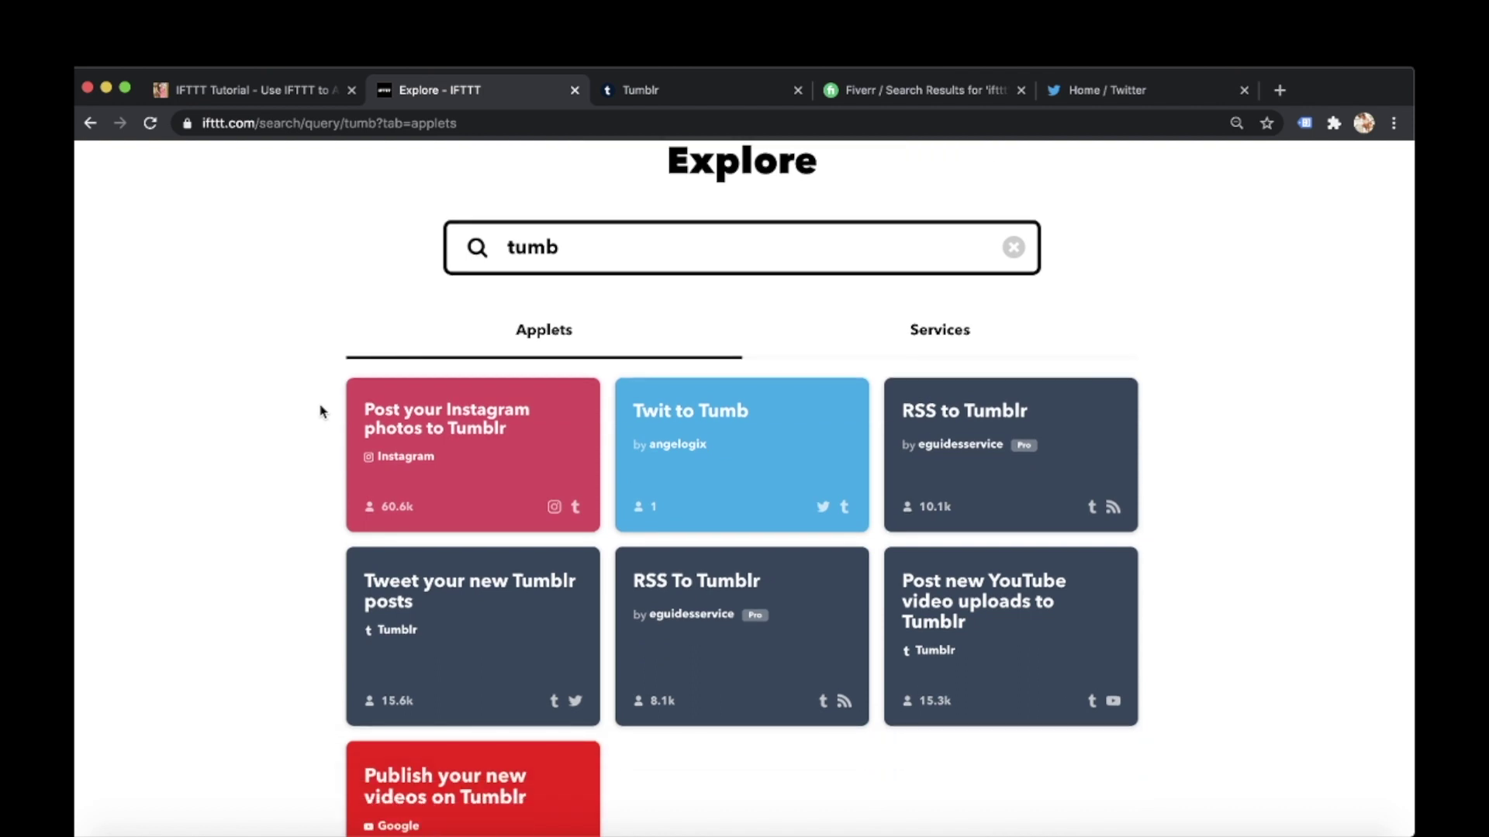
{"action": "left_click", "coordinate": [534, 622]}
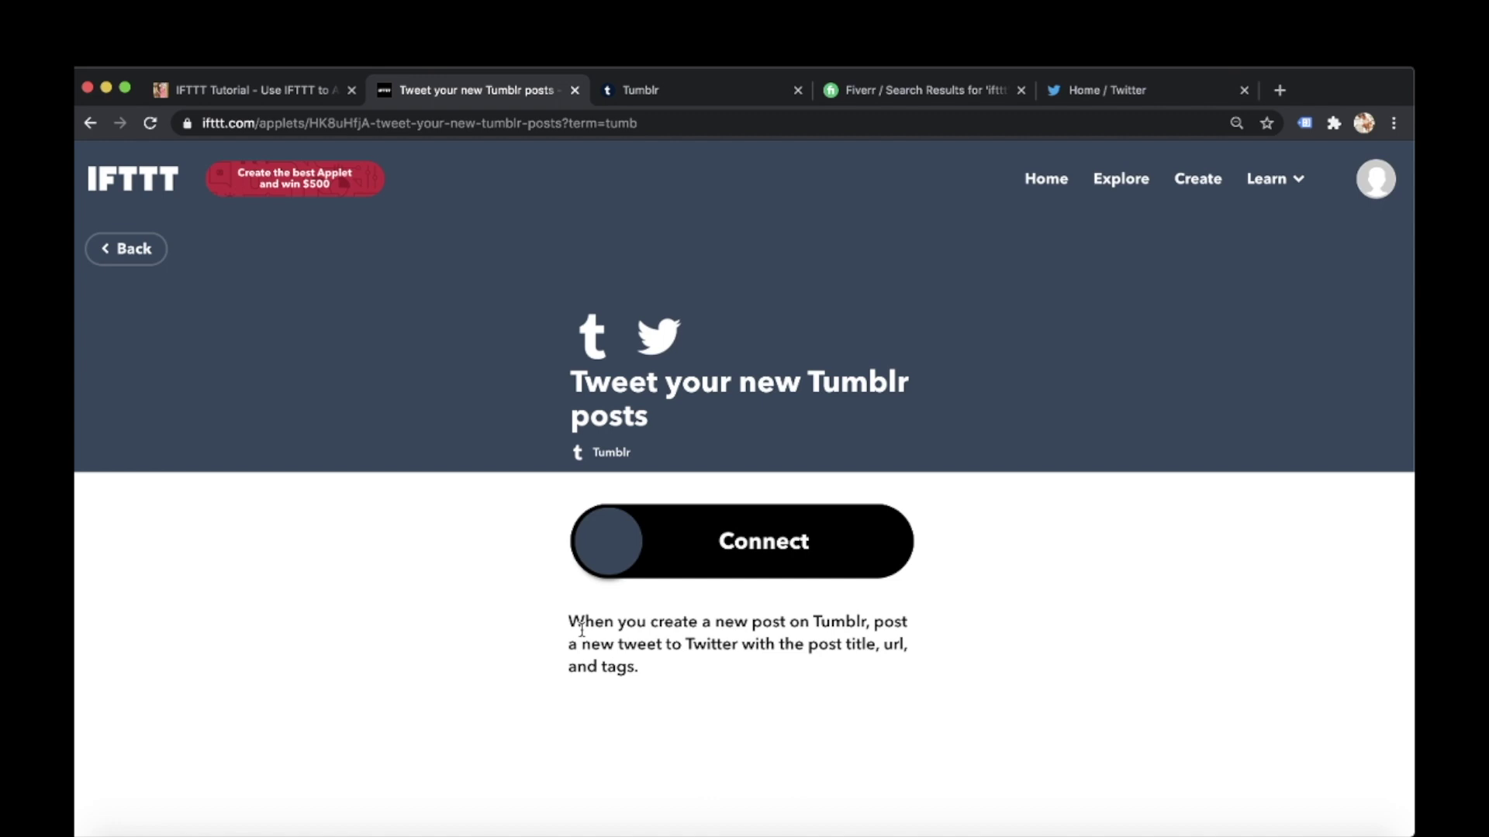
Connect the applet, allowing IFTTT access to Tumblr and authorizing the app on Twitter.
{"action": "left_click", "coordinate": [608, 567]}
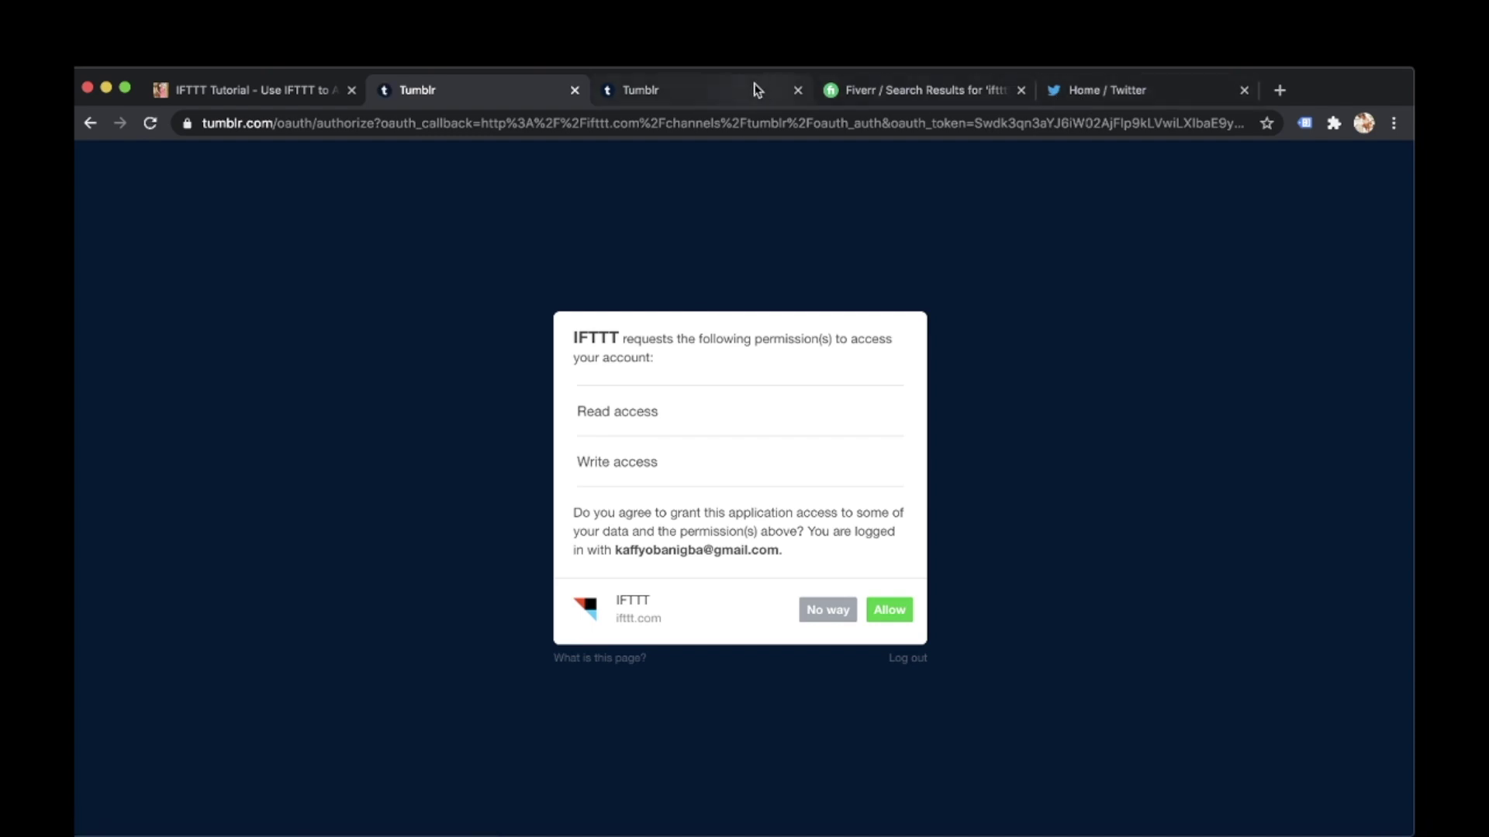
{"action": "left_click", "coordinate": [898, 620]}
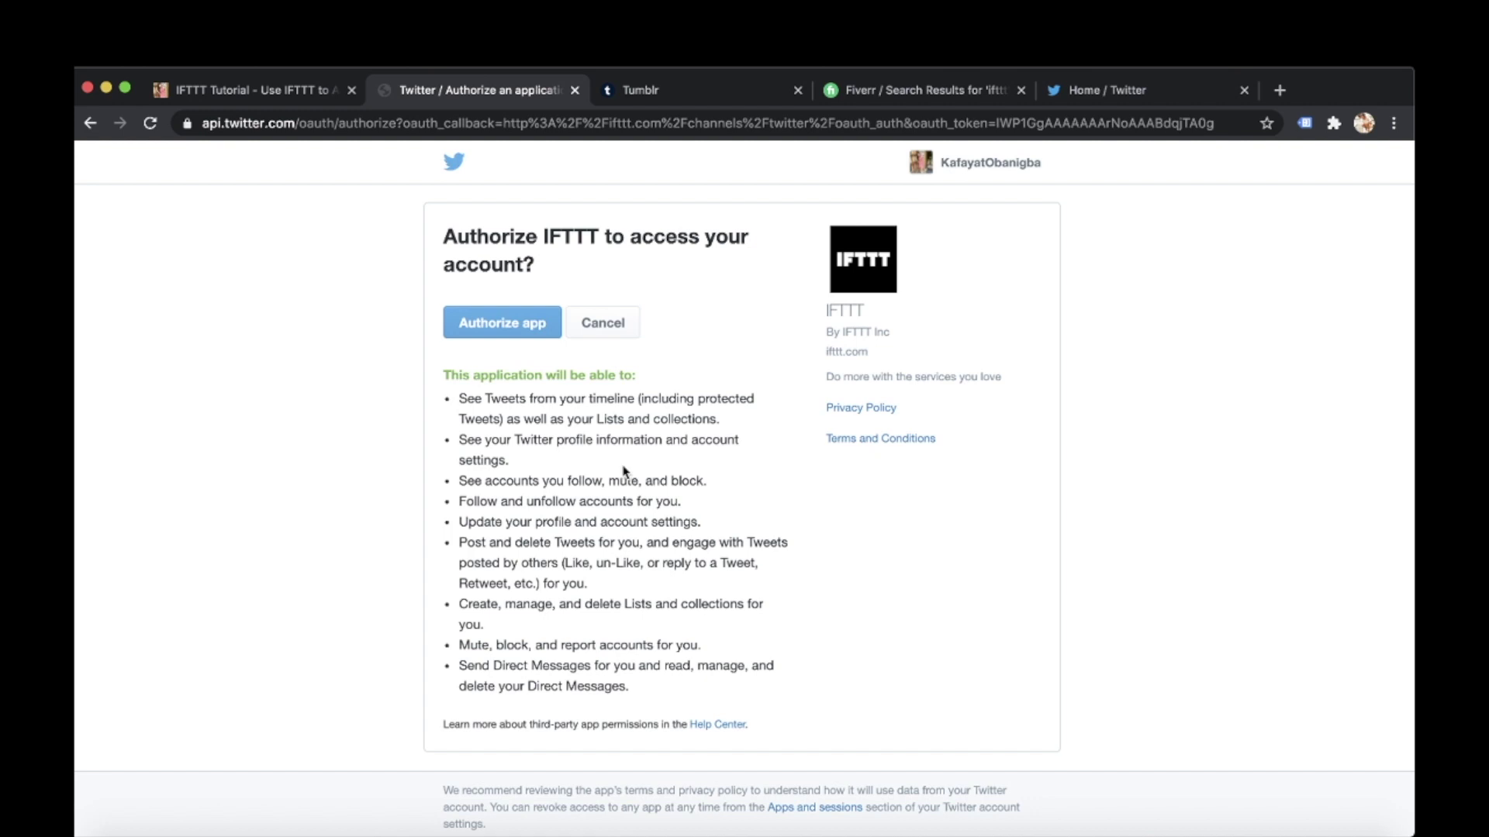
{"action": "left_click", "coordinate": [508, 318]}
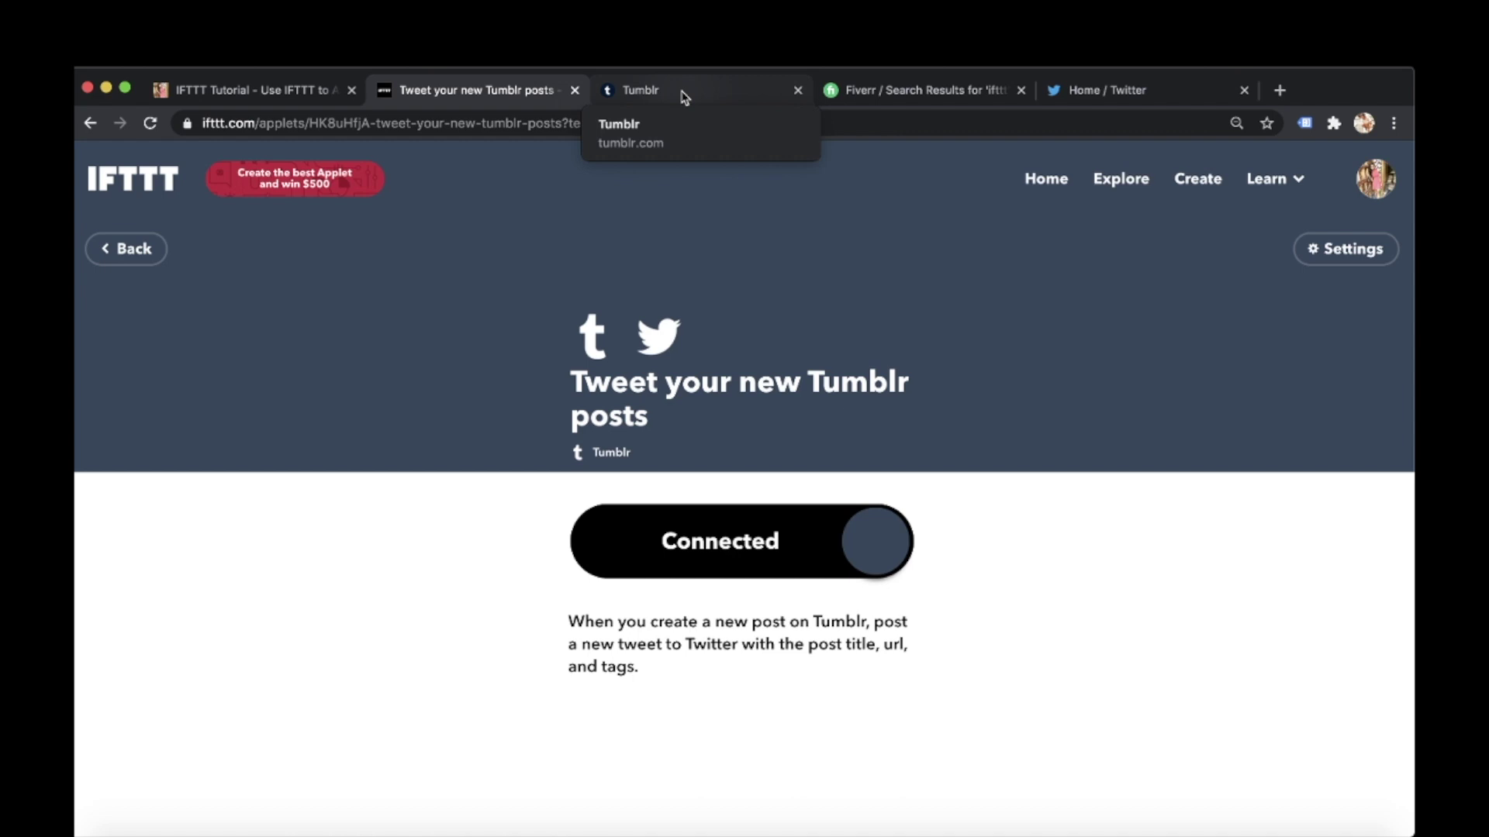
Switch over to the Tumblr blog dashboard.
{"action": "left_click", "coordinate": [685, 97]}
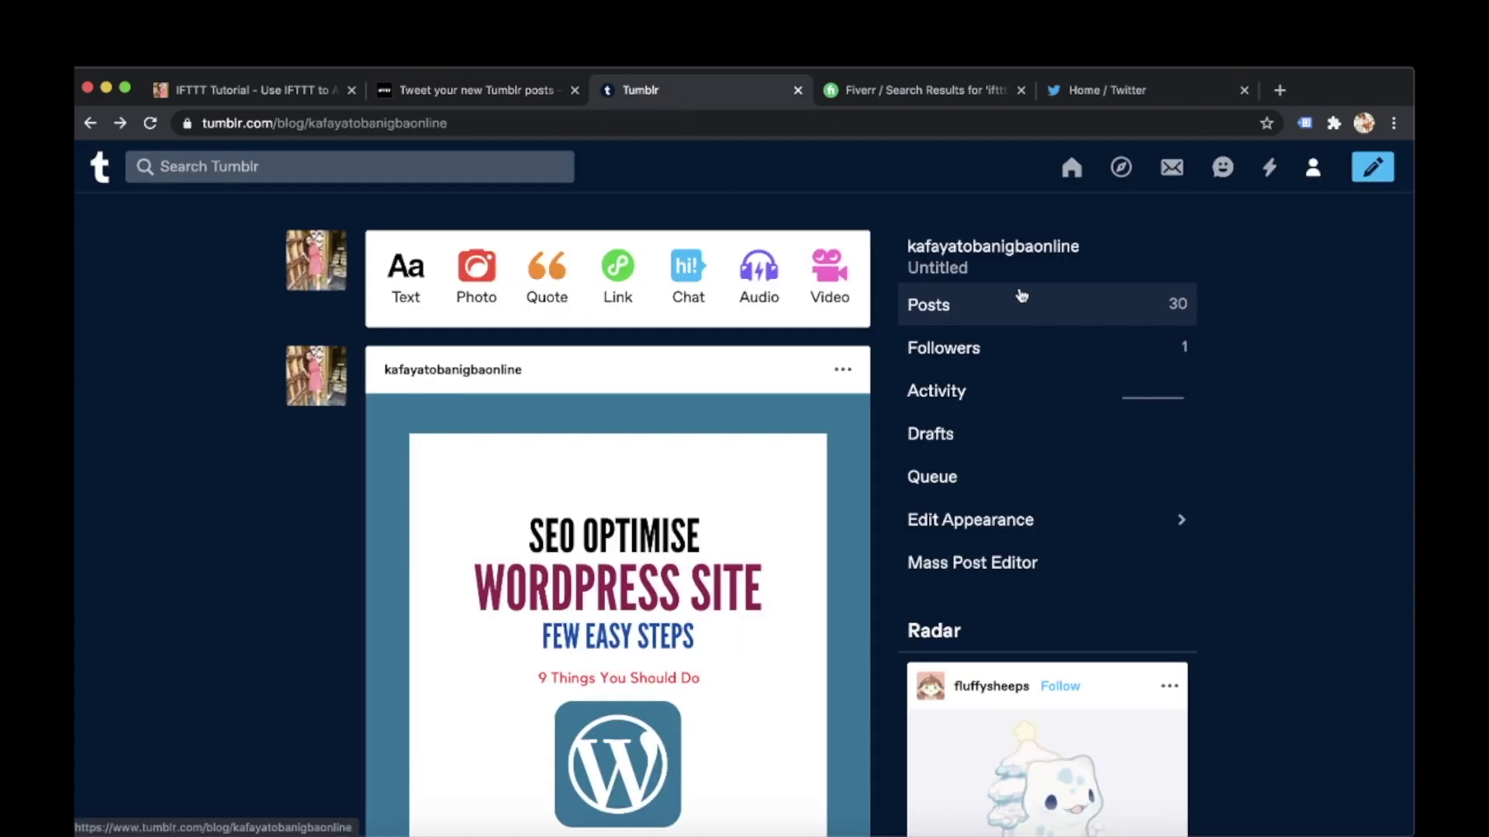
Start a new Tumblr photo post and try dragging an image from Finder's Downloads.
{"action": "left_click", "coordinate": [1366, 169]}
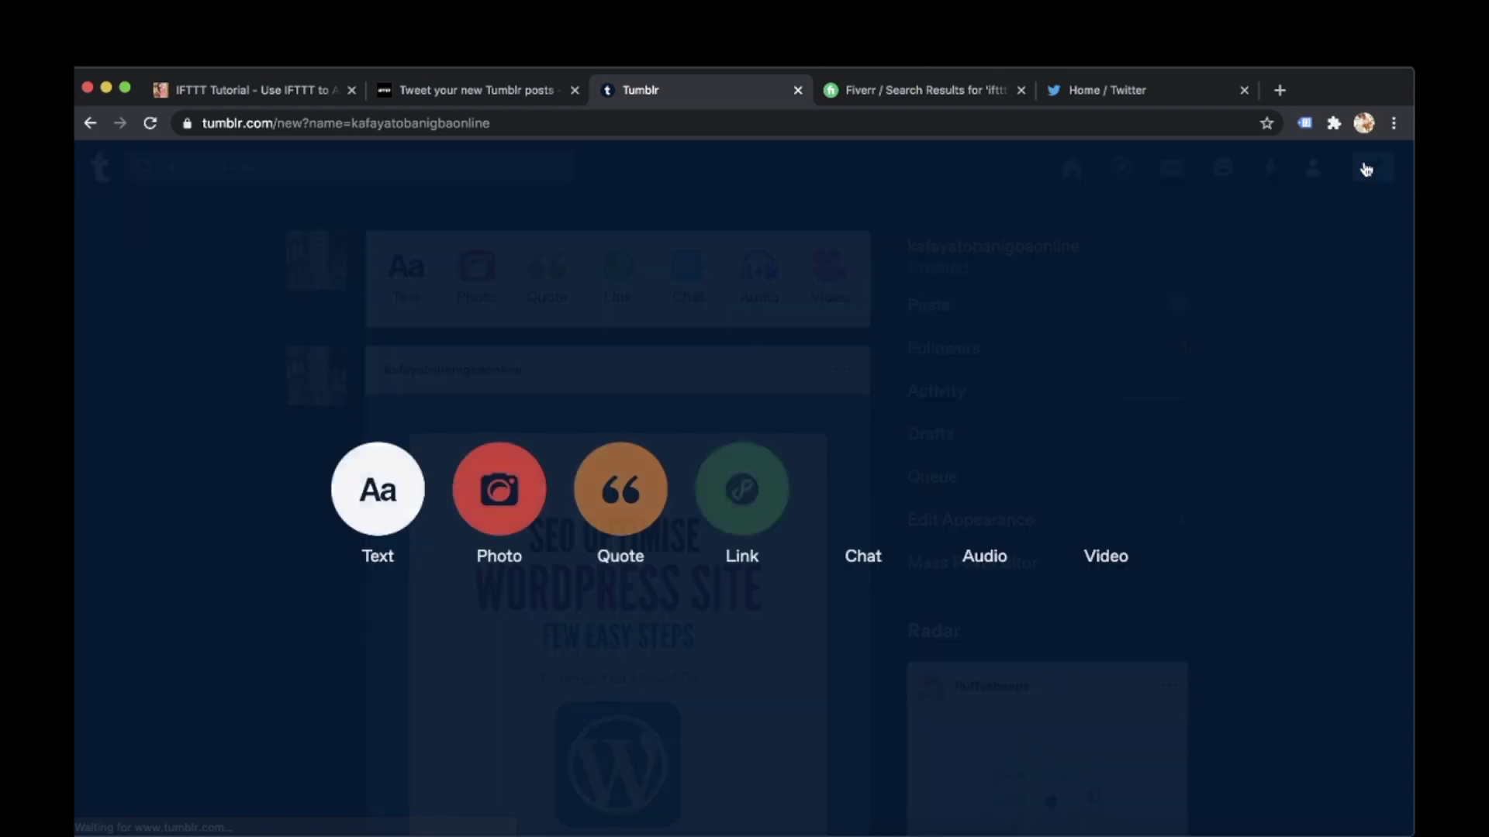
{"action": "left_click", "coordinate": [490, 505]}
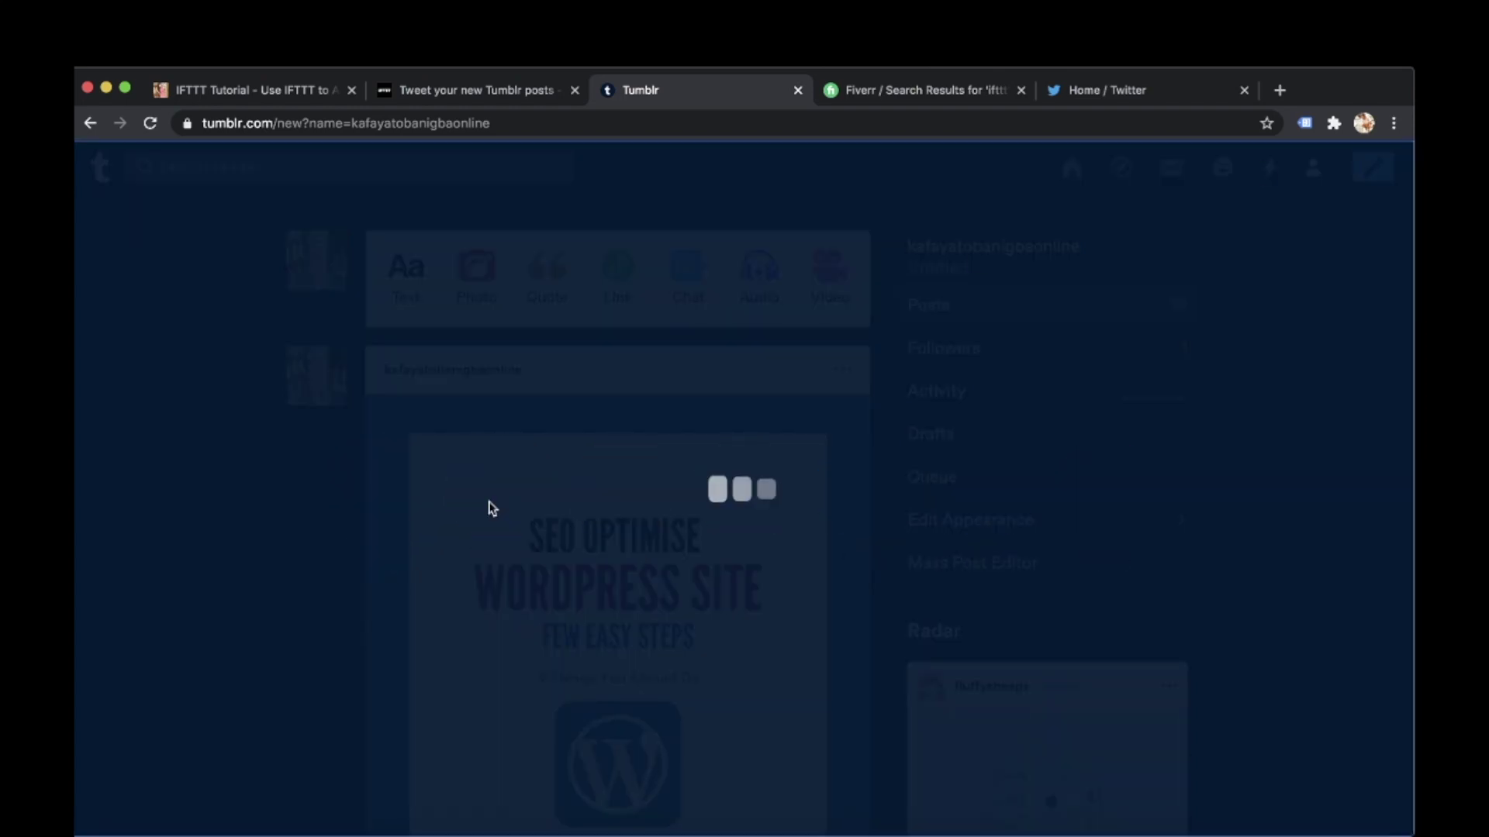
{"action": "left_click", "coordinate": [122, 833]}
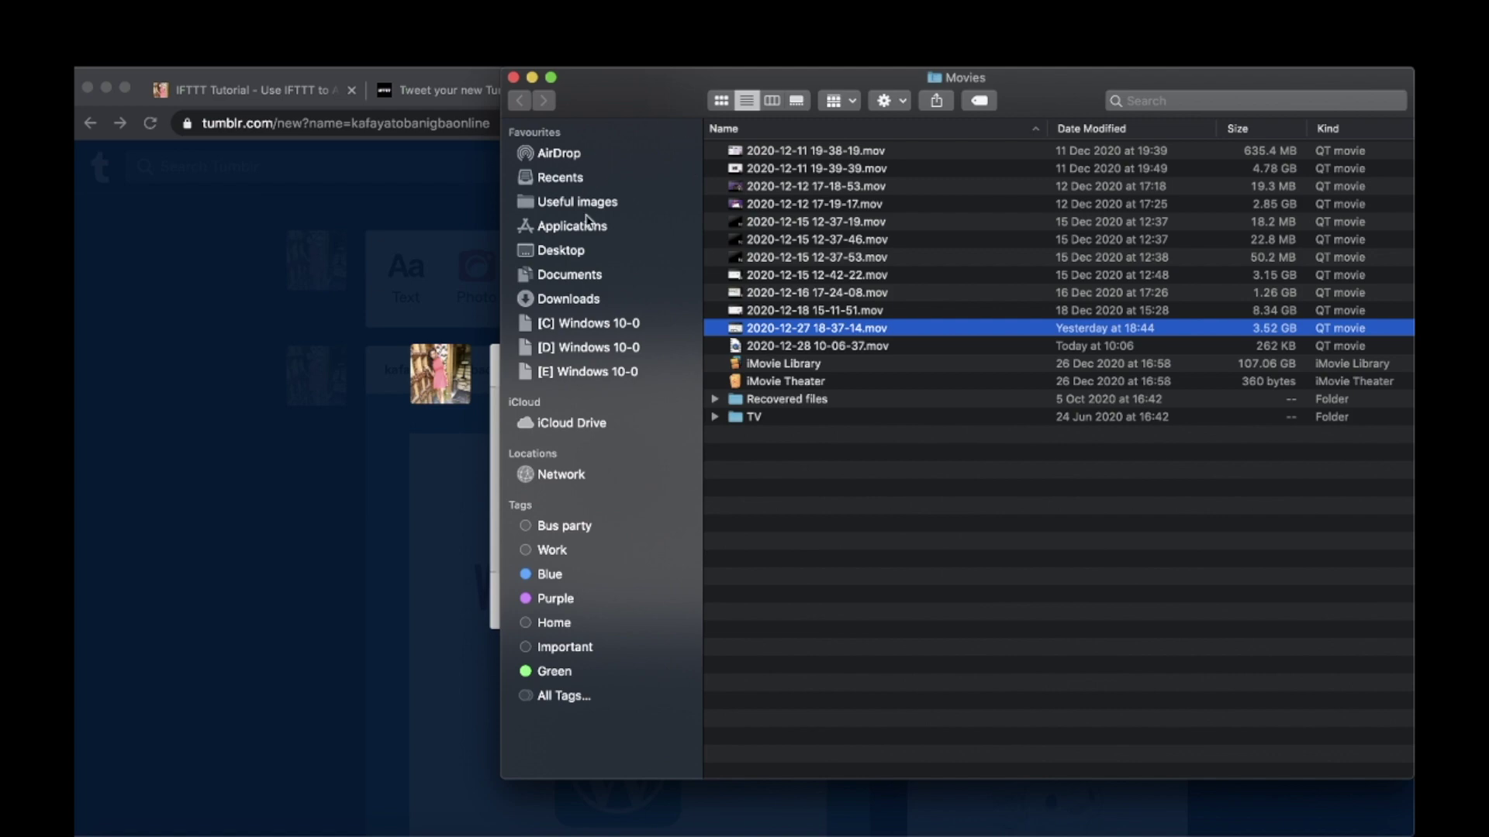
{"action": "left_click", "coordinate": [564, 300]}
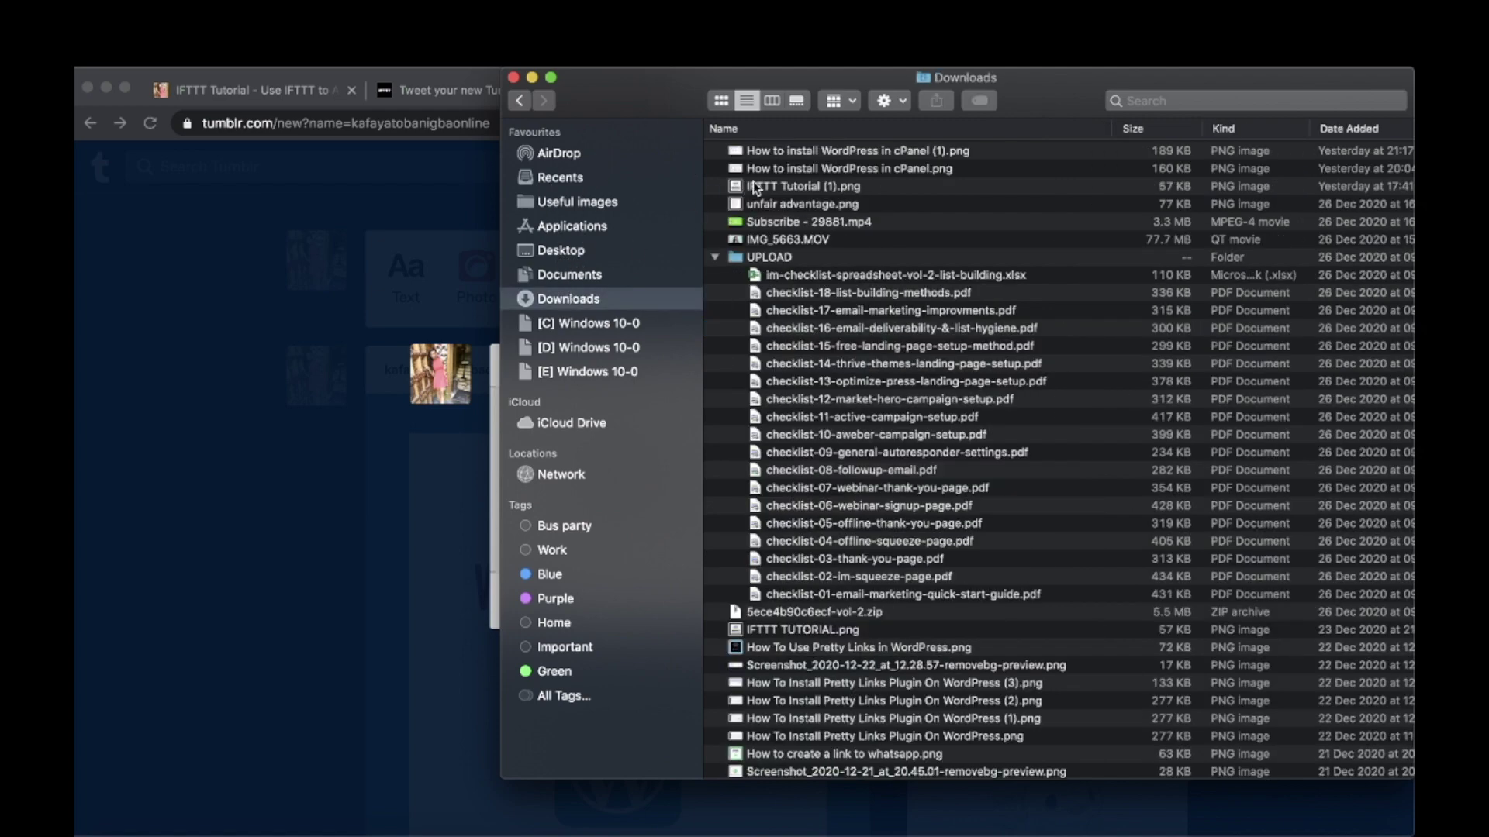
{"action": "left_click_drag", "start_coordinate": [756, 186], "coordinate": [463, 425]}
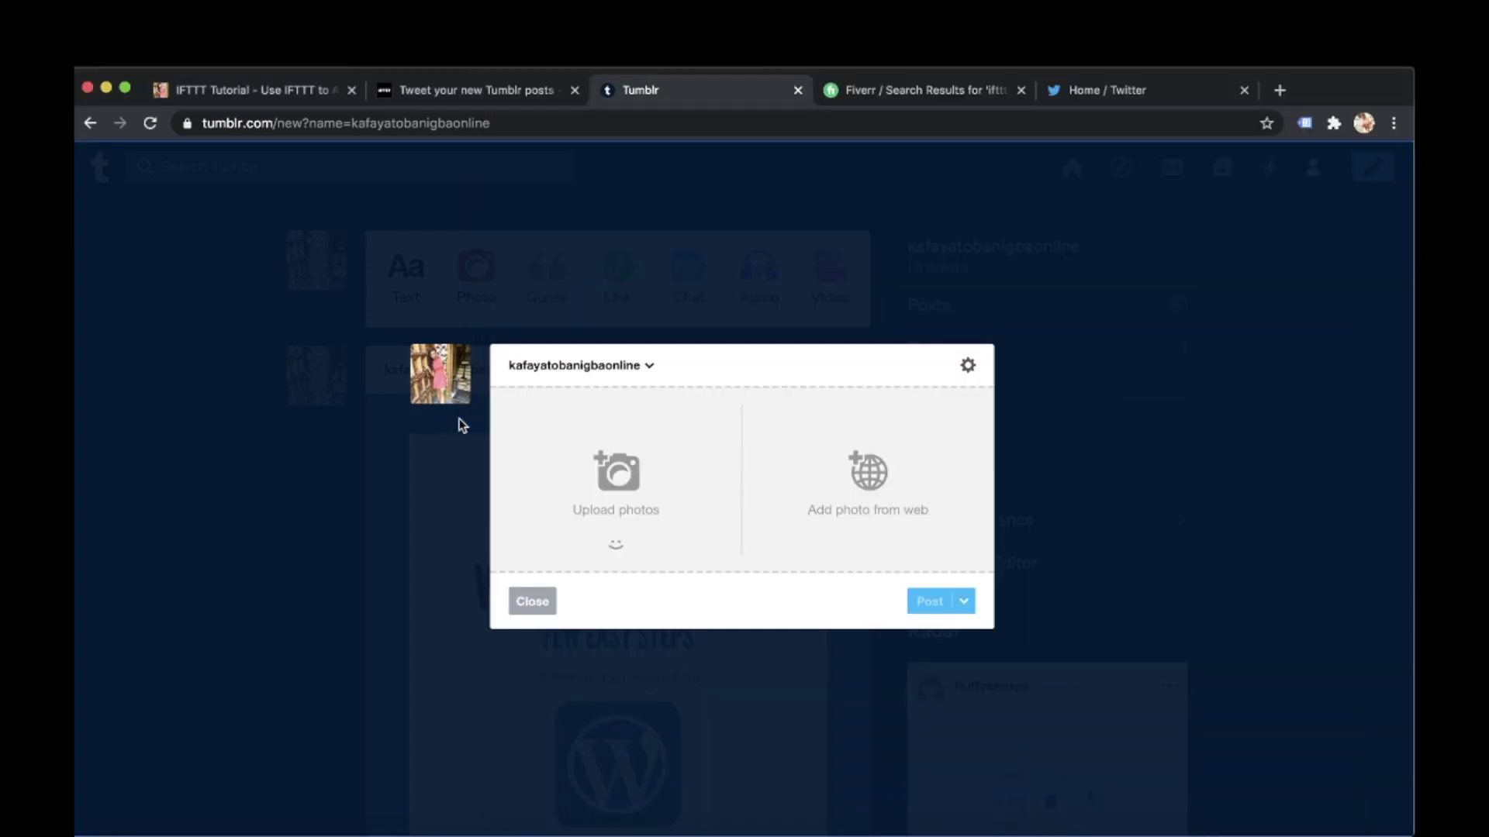
Cancel the file browser and drag IFTTT Tutorial (1).png into the upload box.
{"action": "left_click", "coordinate": [617, 469]}
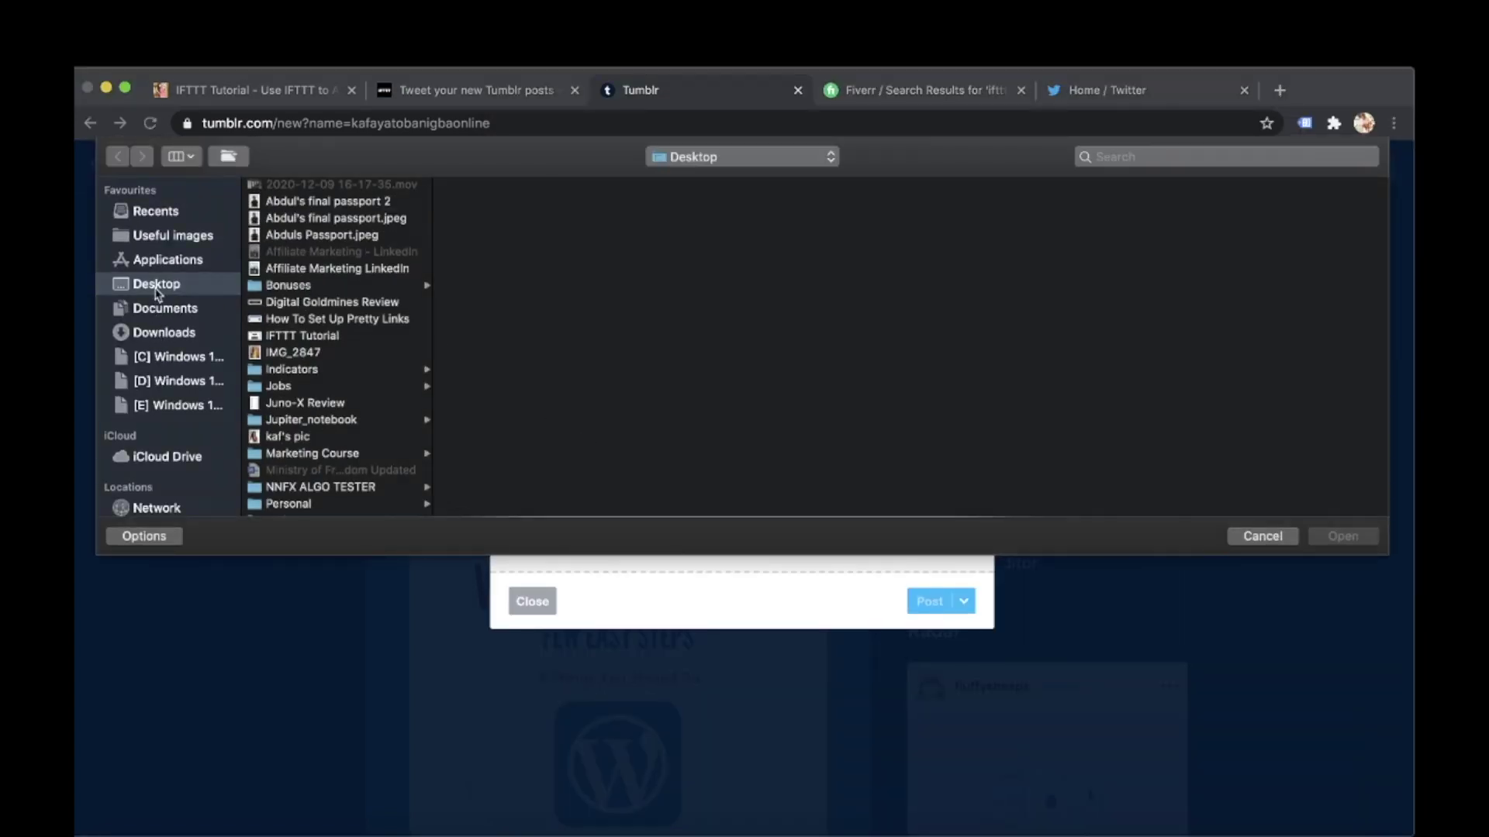
{"action": "left_click", "coordinate": [1272, 537]}
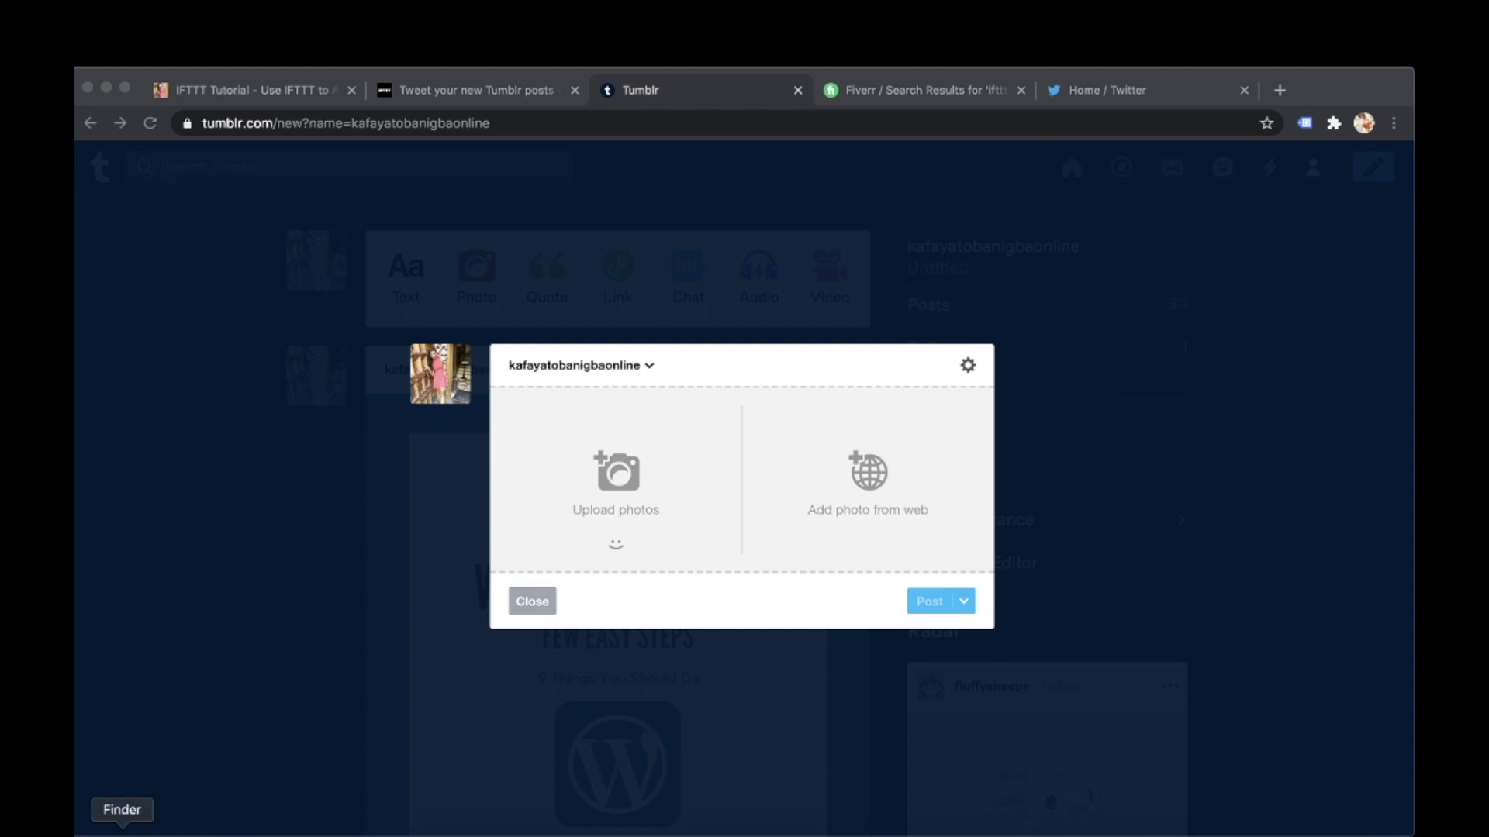
{"action": "left_click", "coordinate": [123, 821]}
{"action": "left_click_drag", "start_coordinate": [759, 86], "coordinate": [1235, 296]}
{"action": "left_click_drag", "start_coordinate": [1245, 397], "coordinate": [775, 475]}
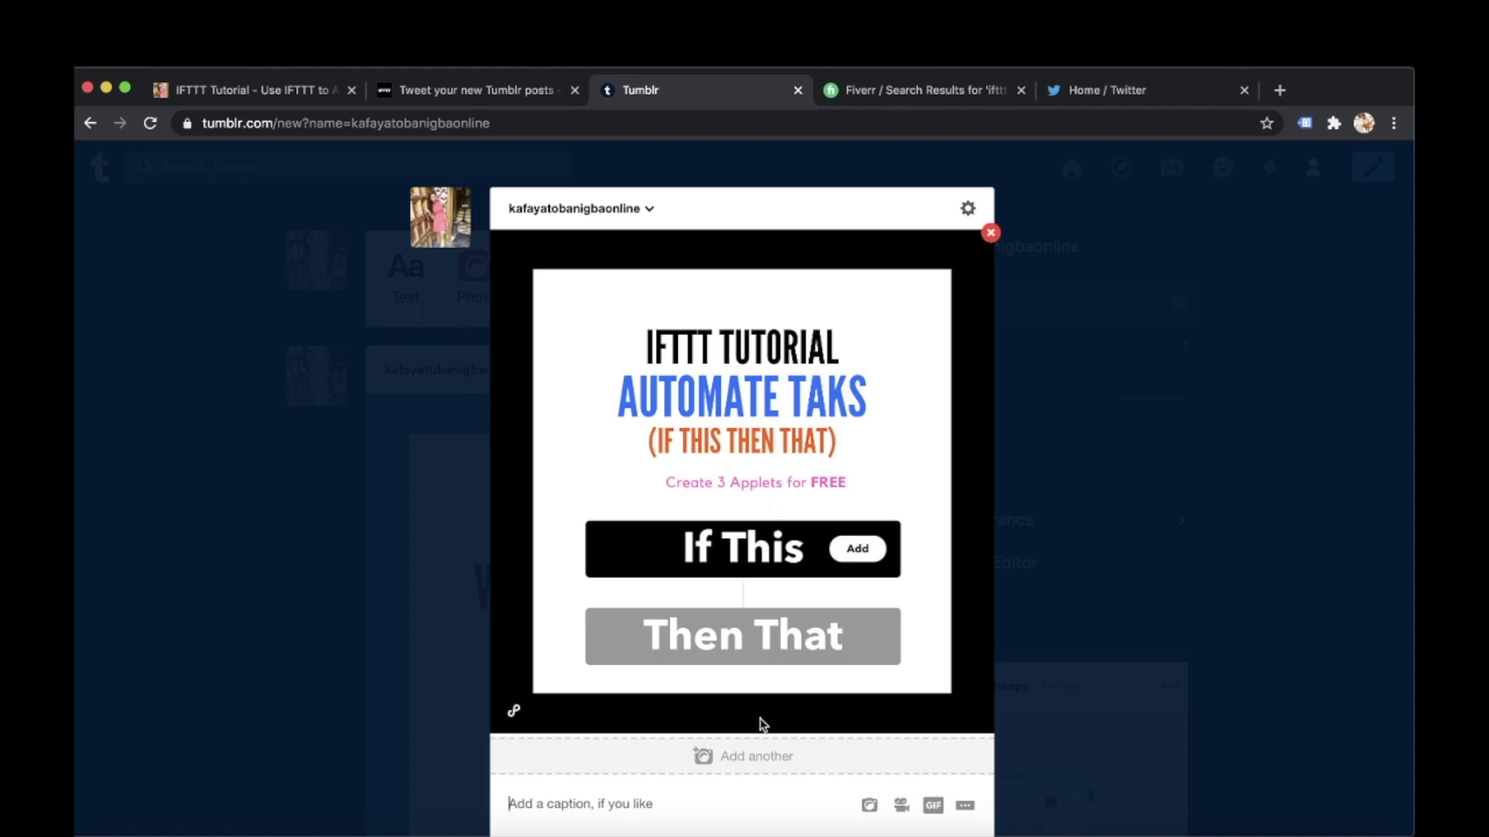
Caption the photo post 'IFTTT tutorial' and publish it to the blog.
{"action": "left_click", "coordinate": [511, 803]}
{"action": "type", "text": "IF"}
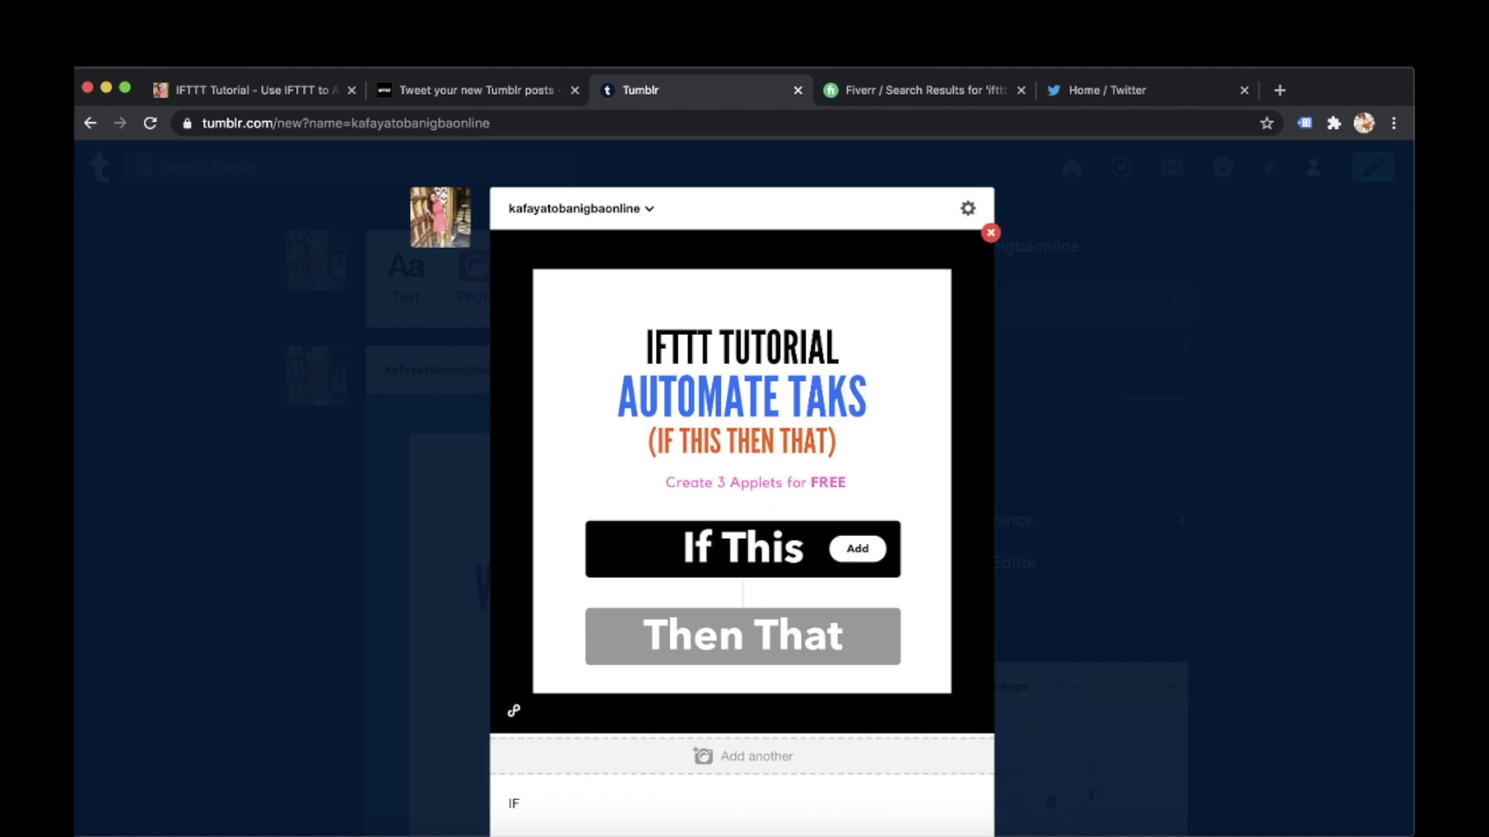
{"action": "type", "text": "TTT tutorial"}
{"action": "scroll", "coordinate": [1054, 504], "scroll_direction": "down", "scroll_amount": 3}
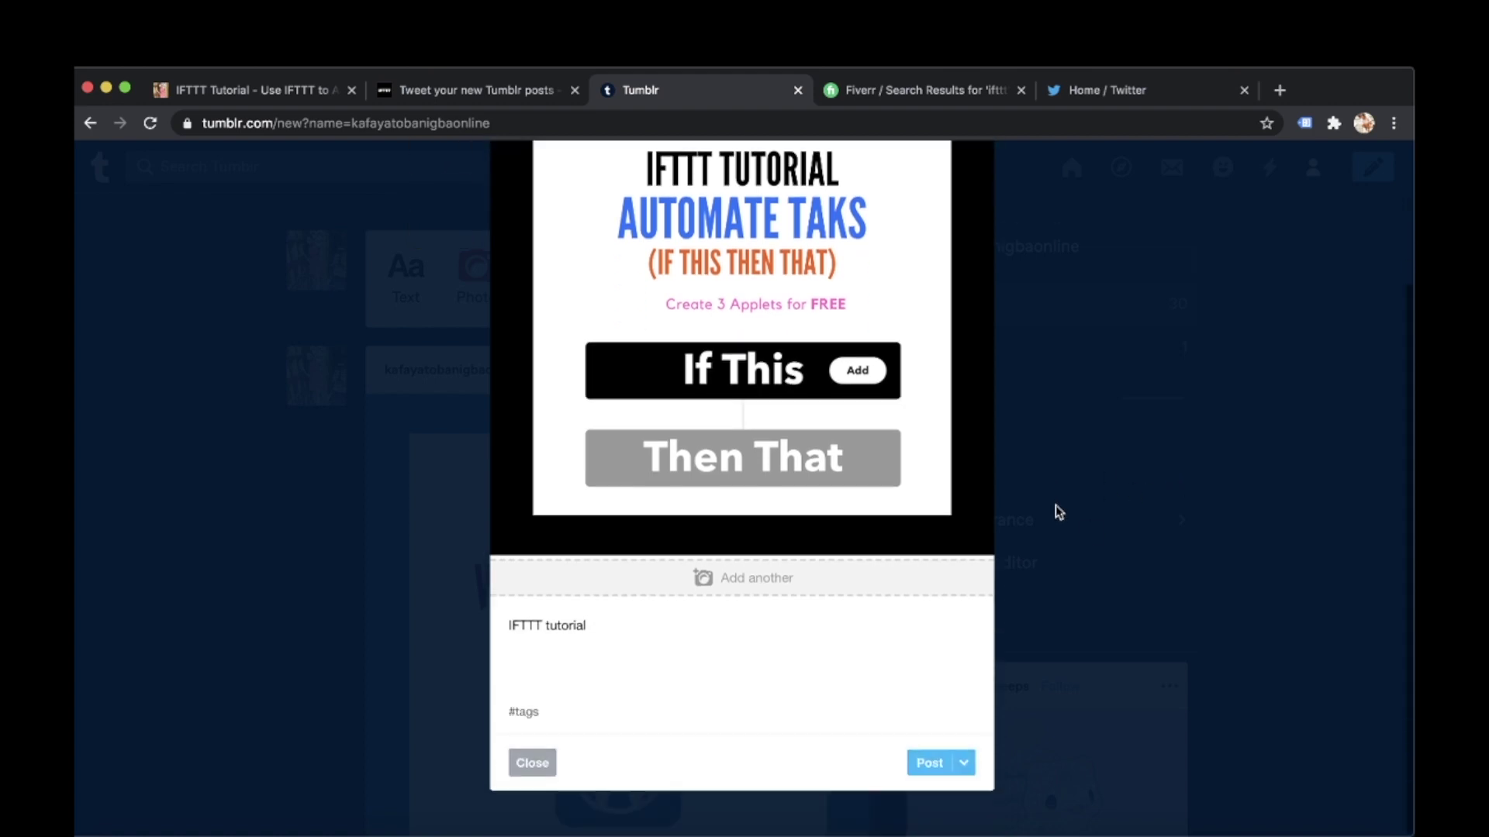
{"action": "left_click", "coordinate": [923, 764]}
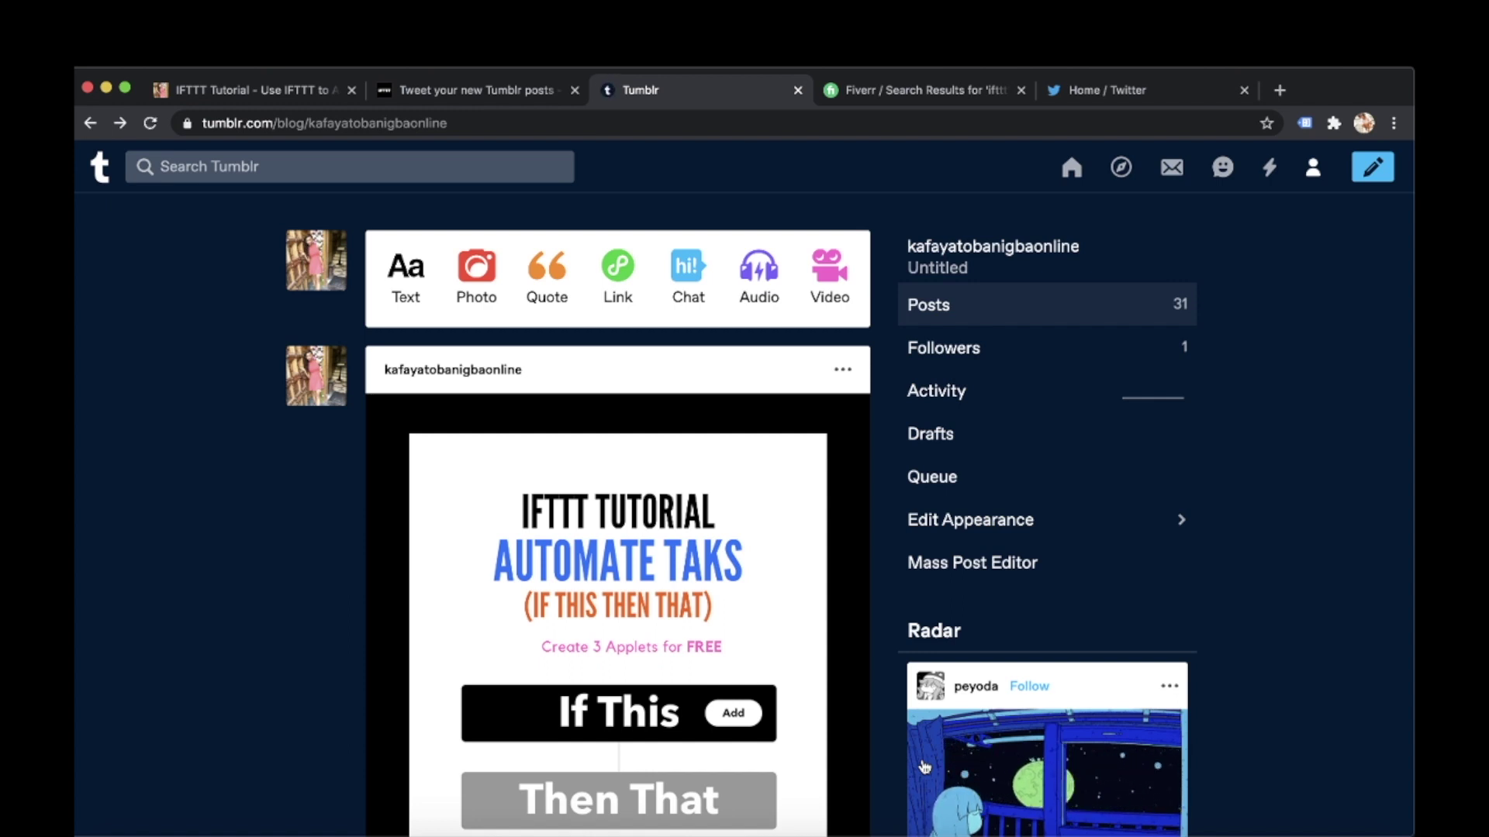
{"action": "left_click", "coordinate": [419, 96]}
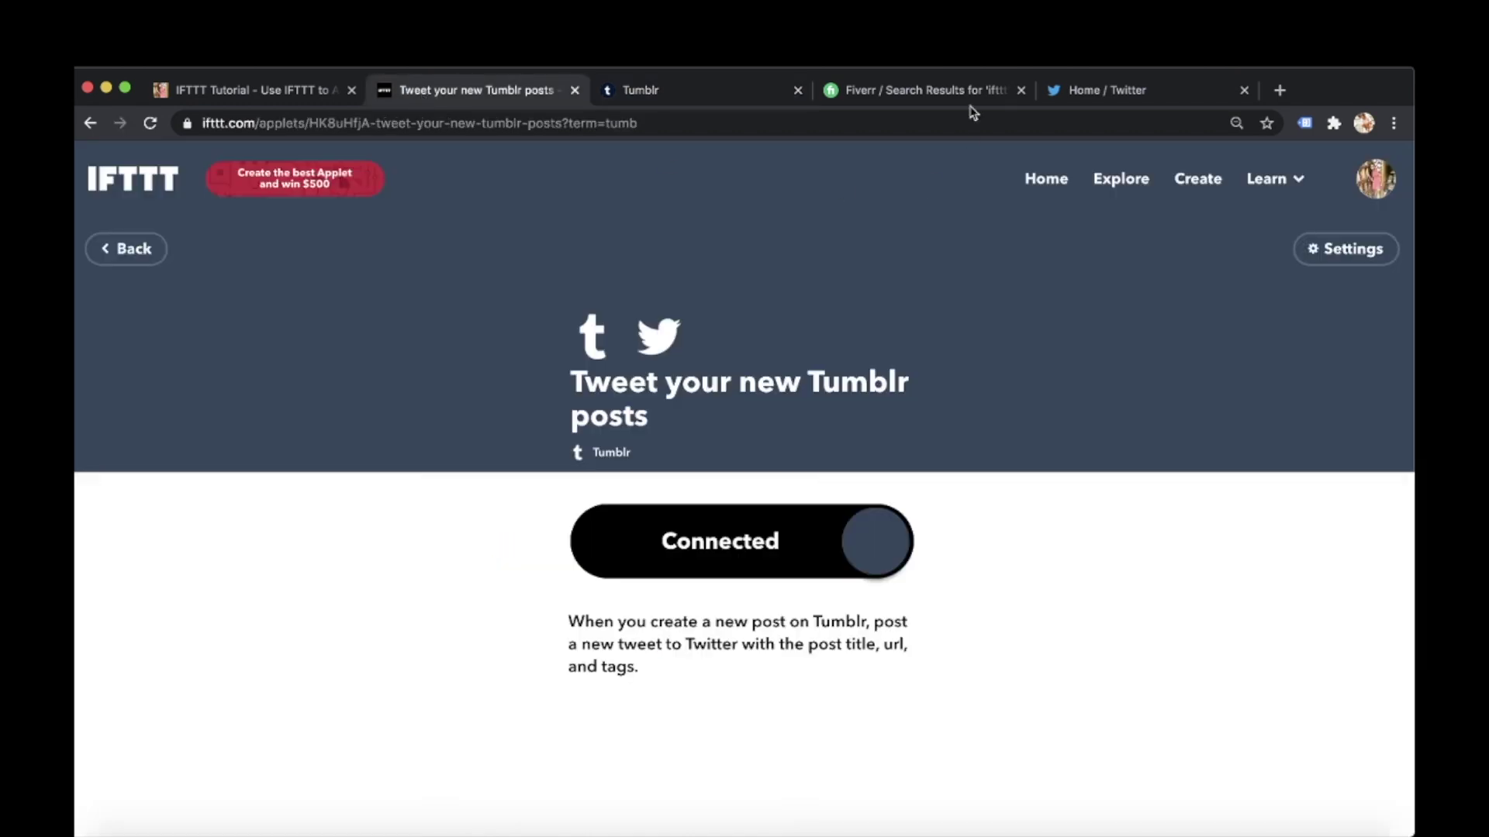
Open IFTTT's Create builder and begin choosing a trigger service.
{"action": "left_click", "coordinate": [1190, 184]}
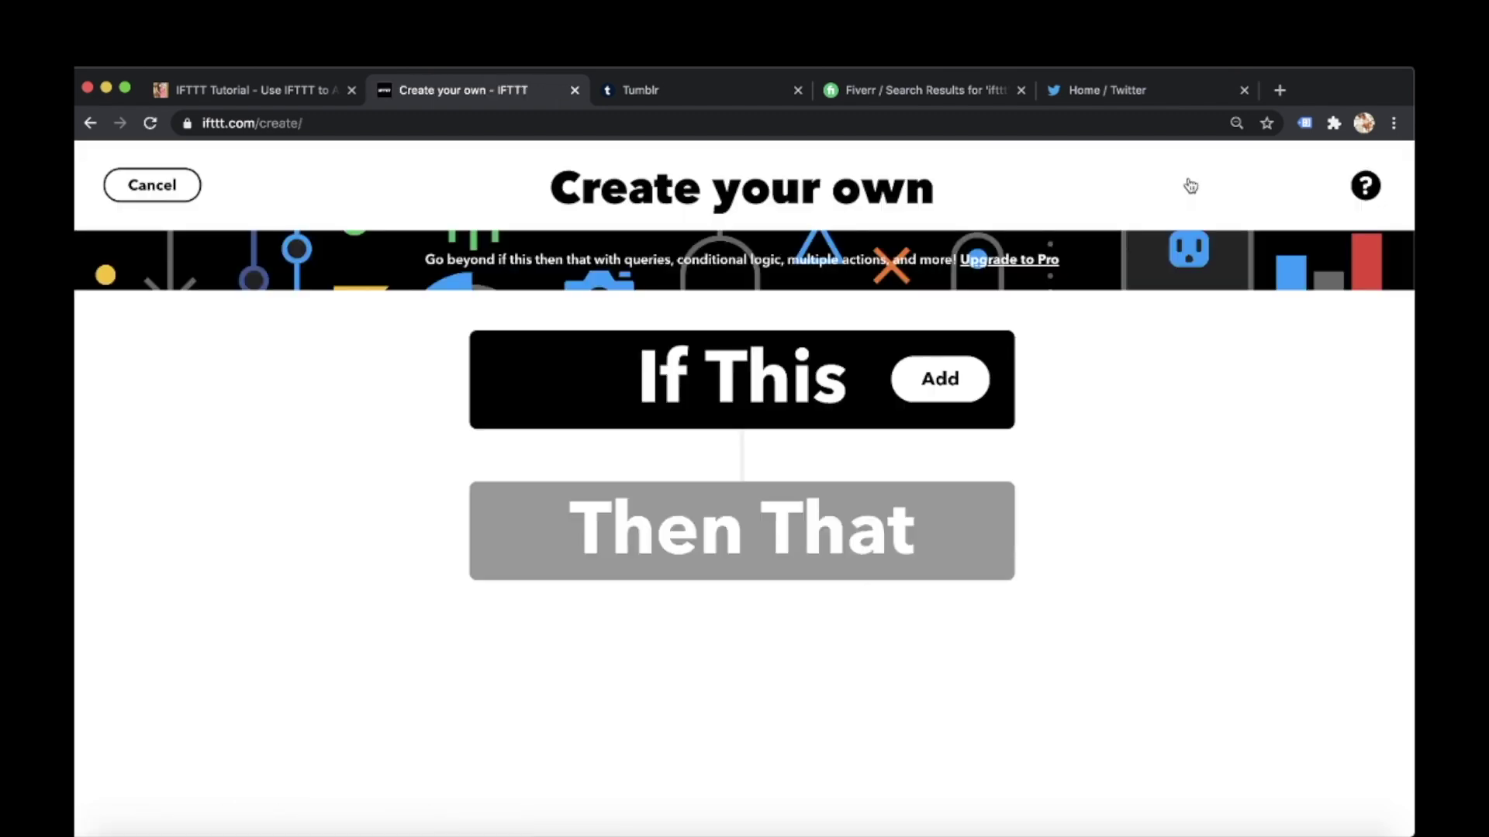
{"action": "left_click", "coordinate": [922, 391]}
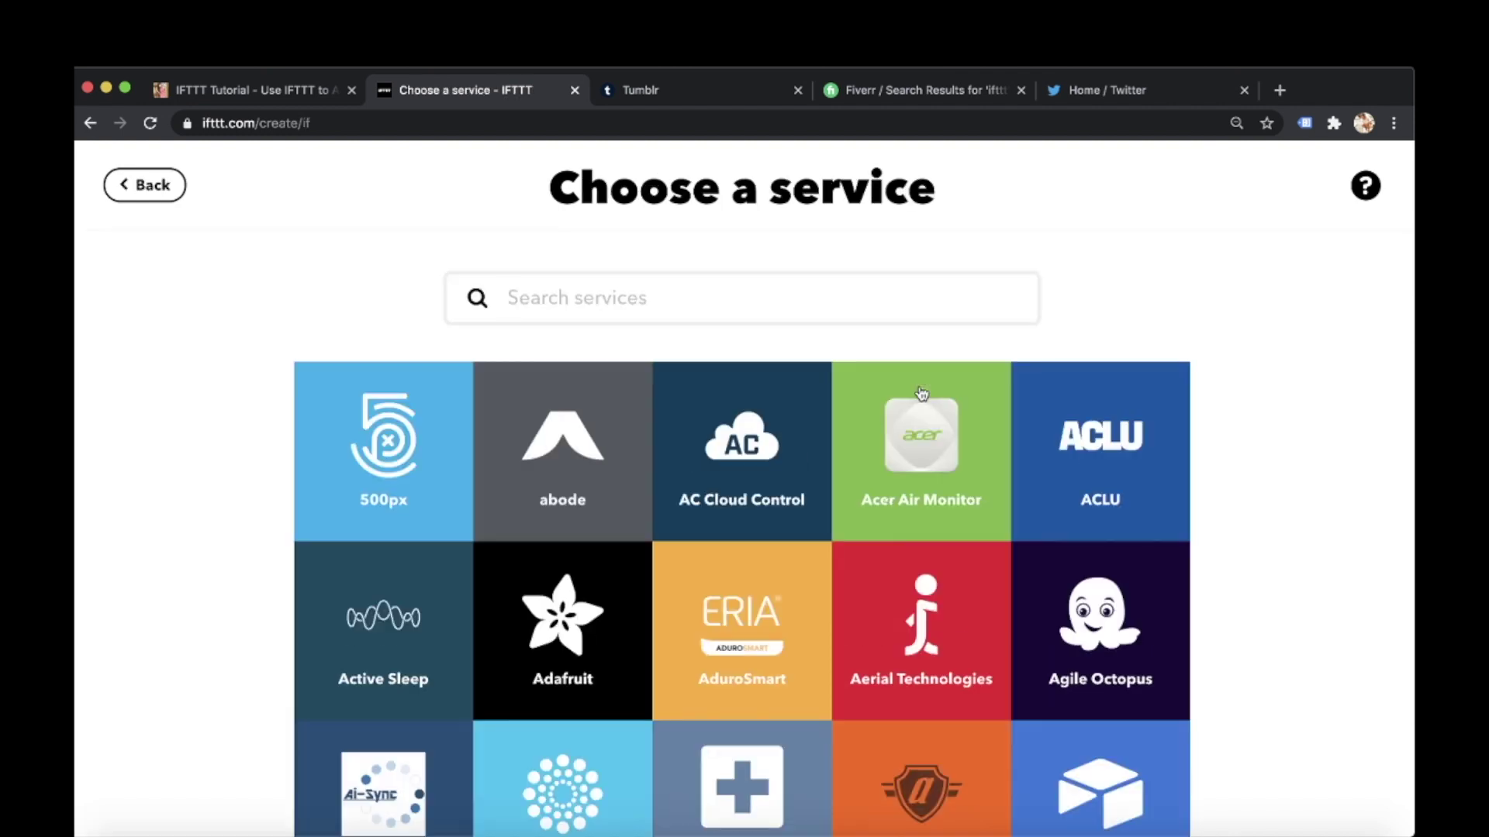
Set the trigger to Instagram's 'Any new photo by you' and connect the Instagram account.
{"action": "type", "text": "inst"}
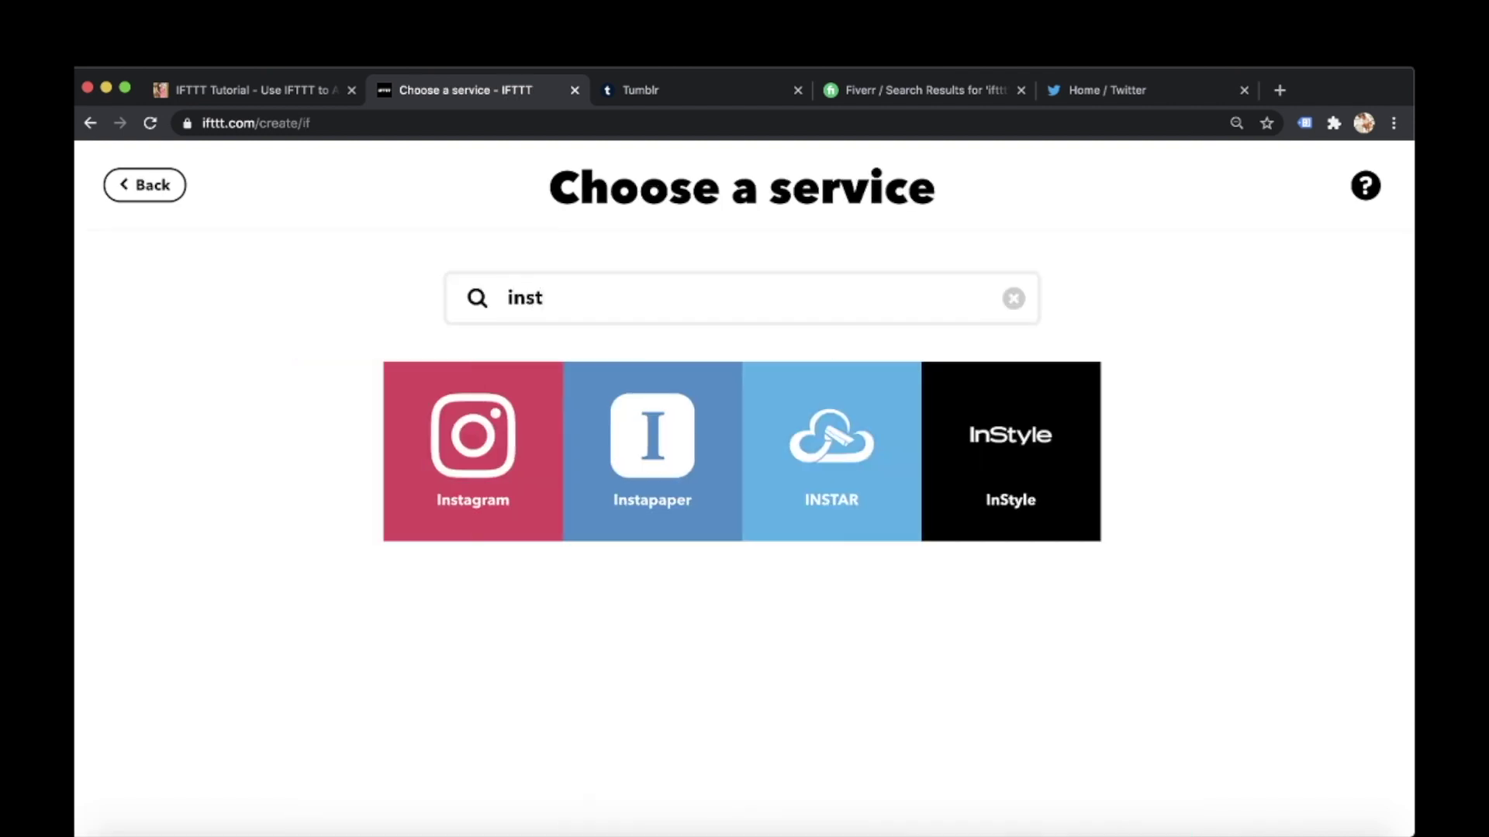
{"action": "left_click", "coordinate": [473, 487]}
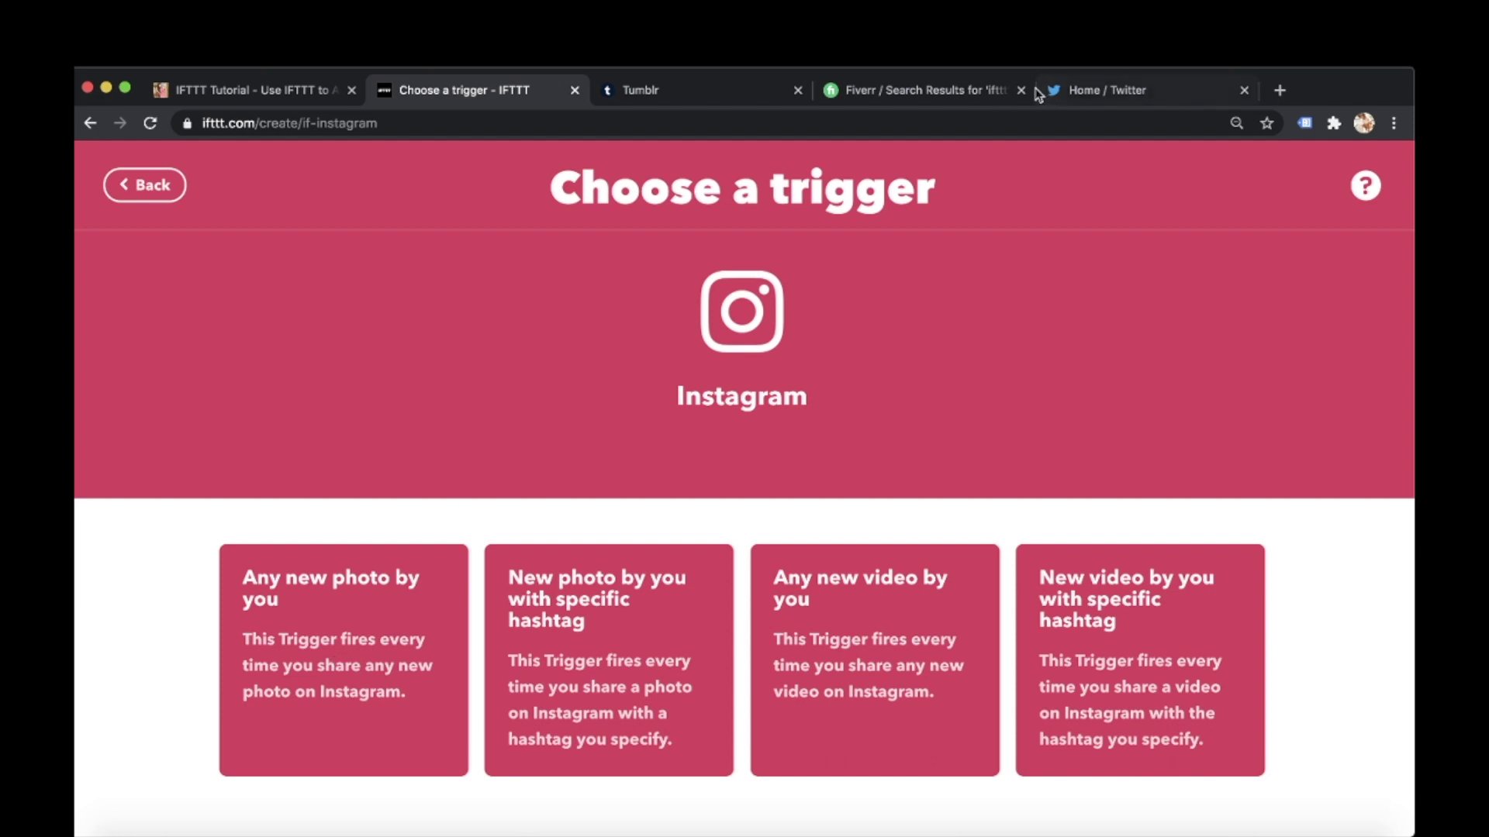
{"action": "left_click", "coordinate": [301, 637]}
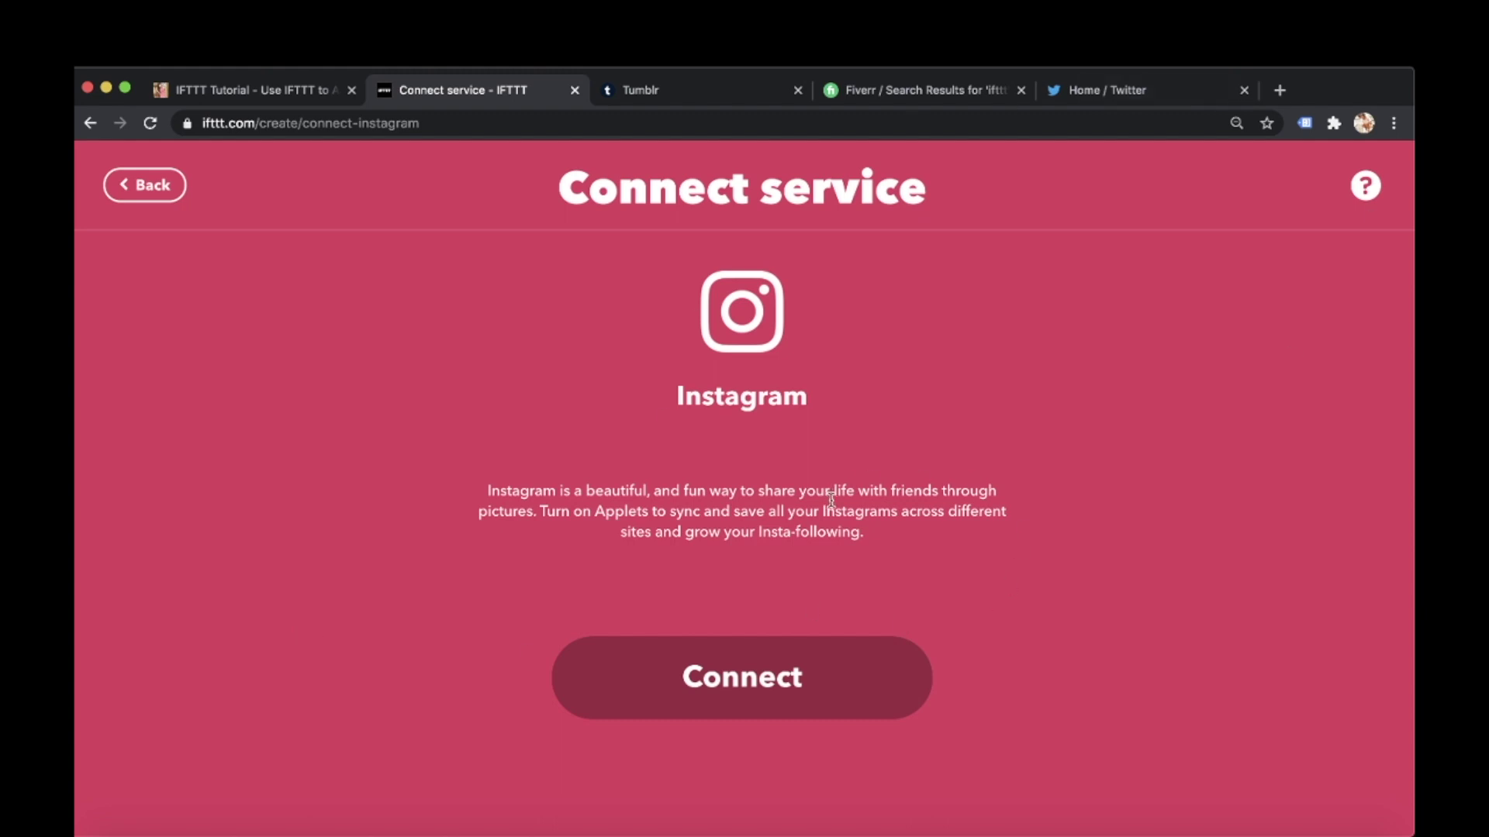
{"action": "left_click", "coordinate": [783, 672]}
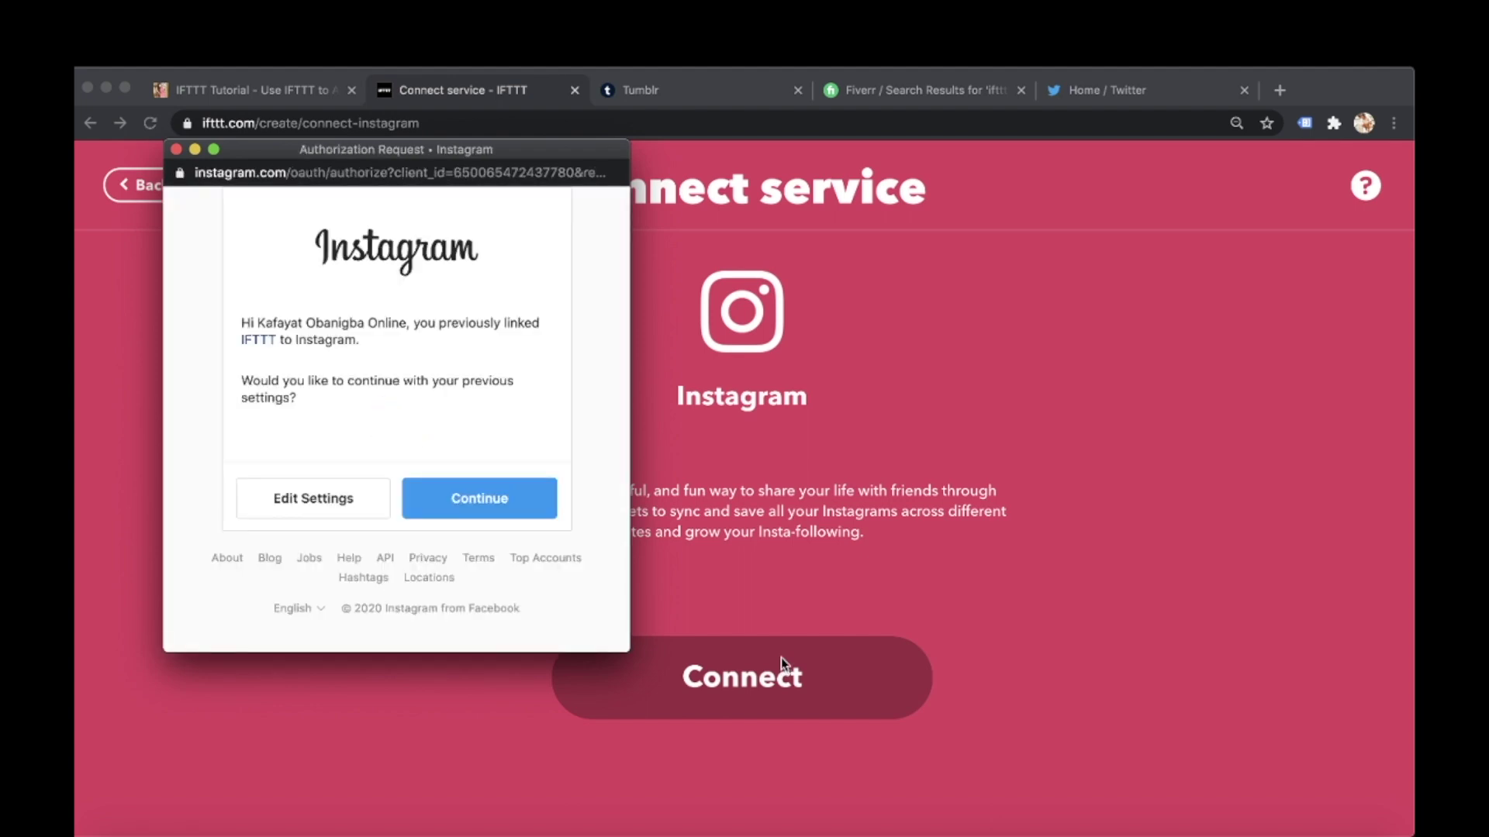
{"action": "left_click", "coordinate": [487, 499]}
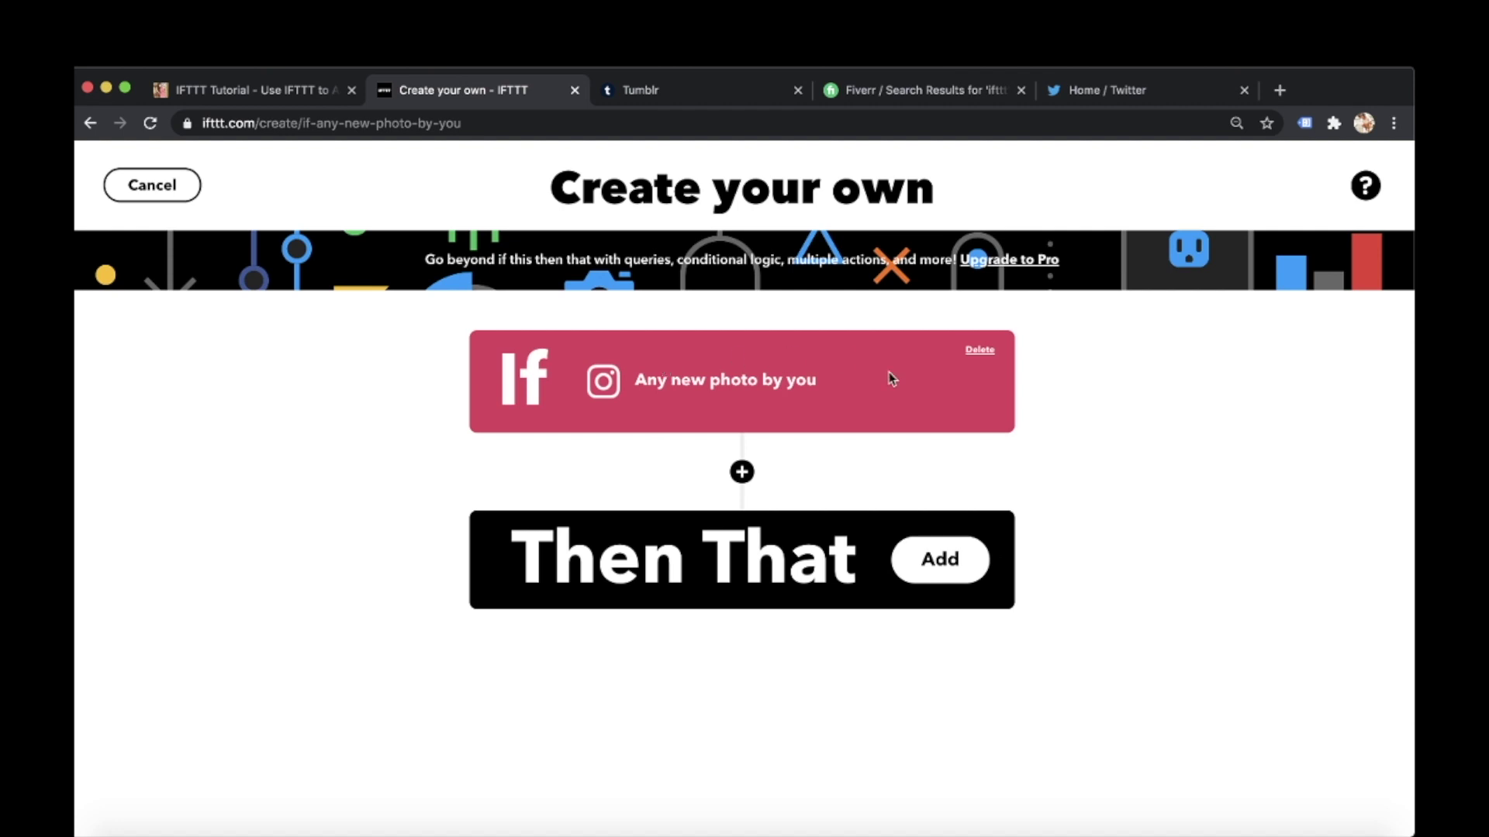
{"action": "left_click", "coordinate": [932, 555]}
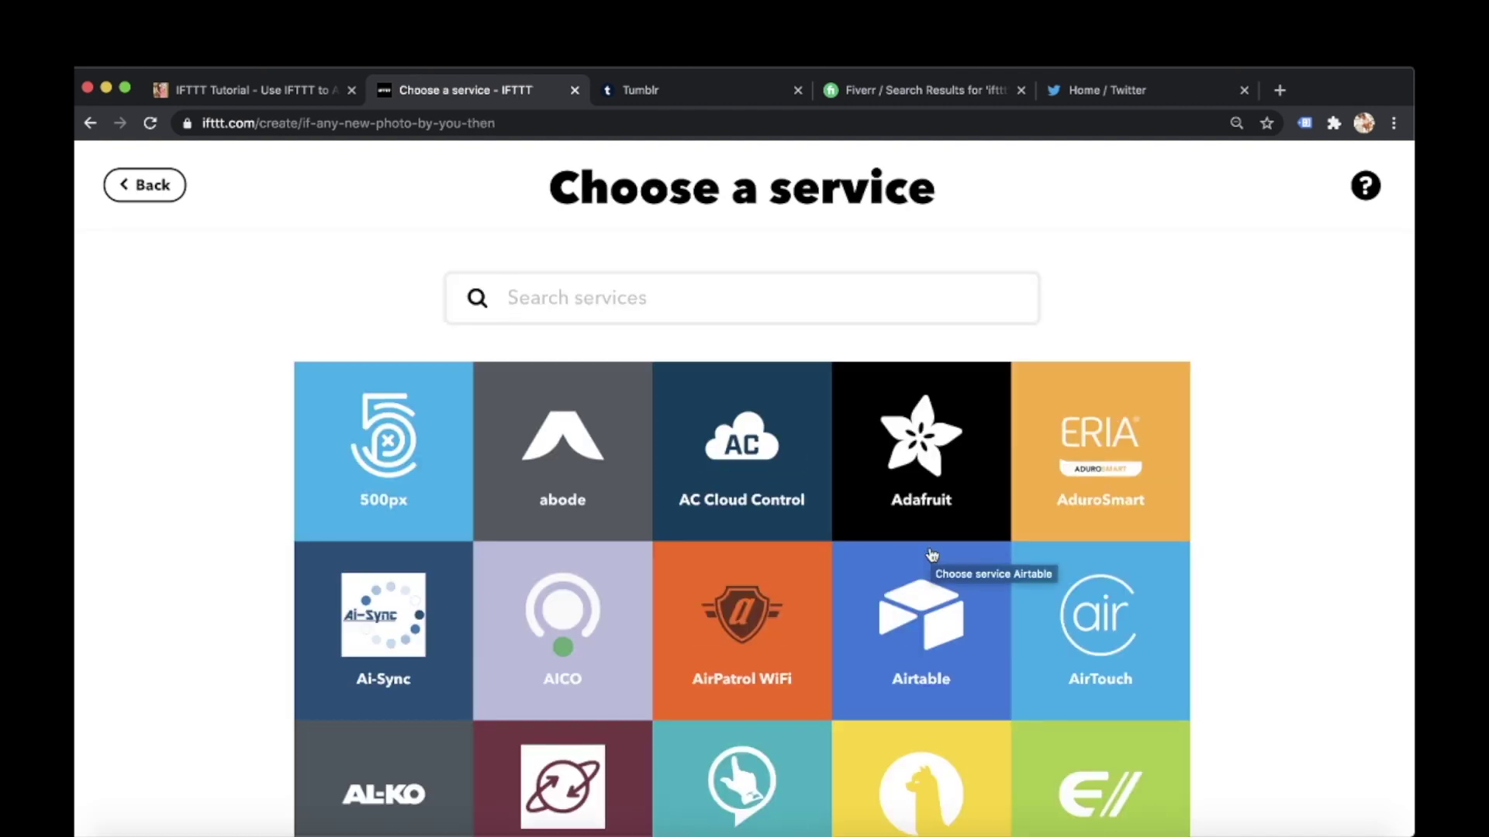
Make the action Twitter 'Post a tweet' with the photo's Caption and Url, then continue to review.
{"action": "type", "text": "twit"}
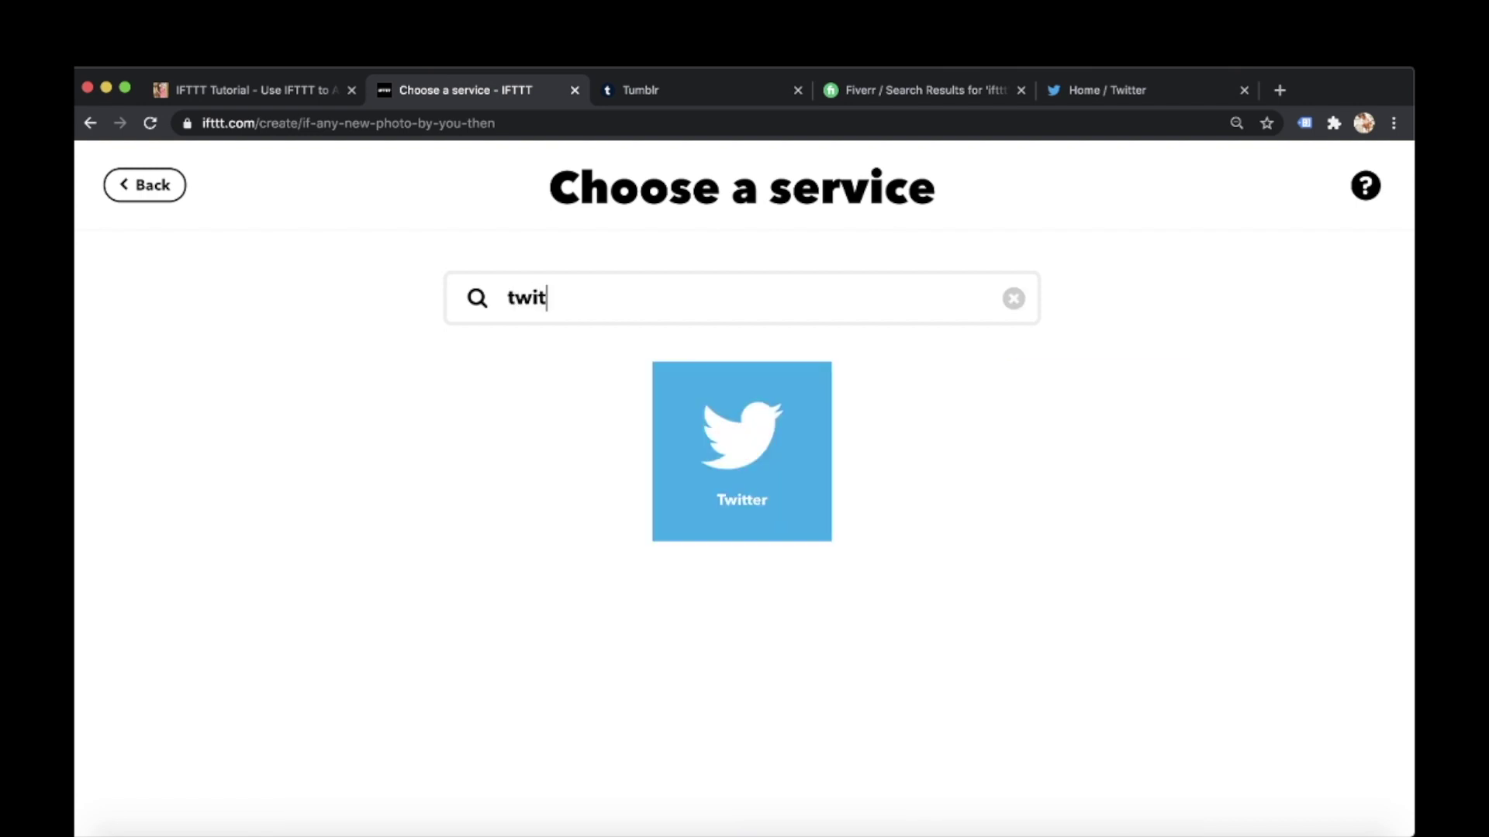
{"action": "left_click", "coordinate": [754, 487]}
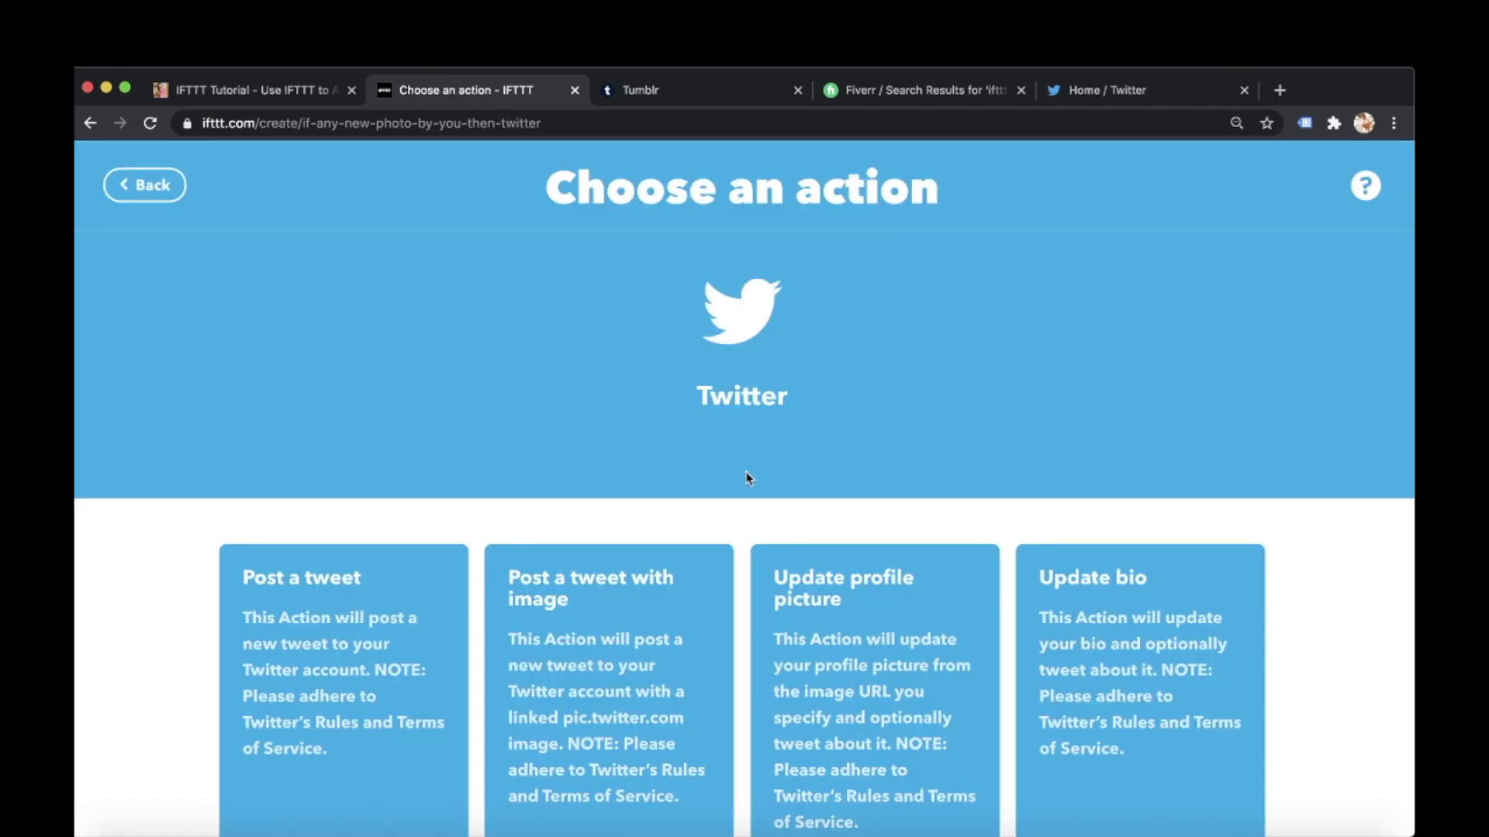
{"action": "scroll", "coordinate": [748, 478], "scroll_direction": "down", "scroll_amount": 1}
{"action": "left_click", "coordinate": [375, 617]}
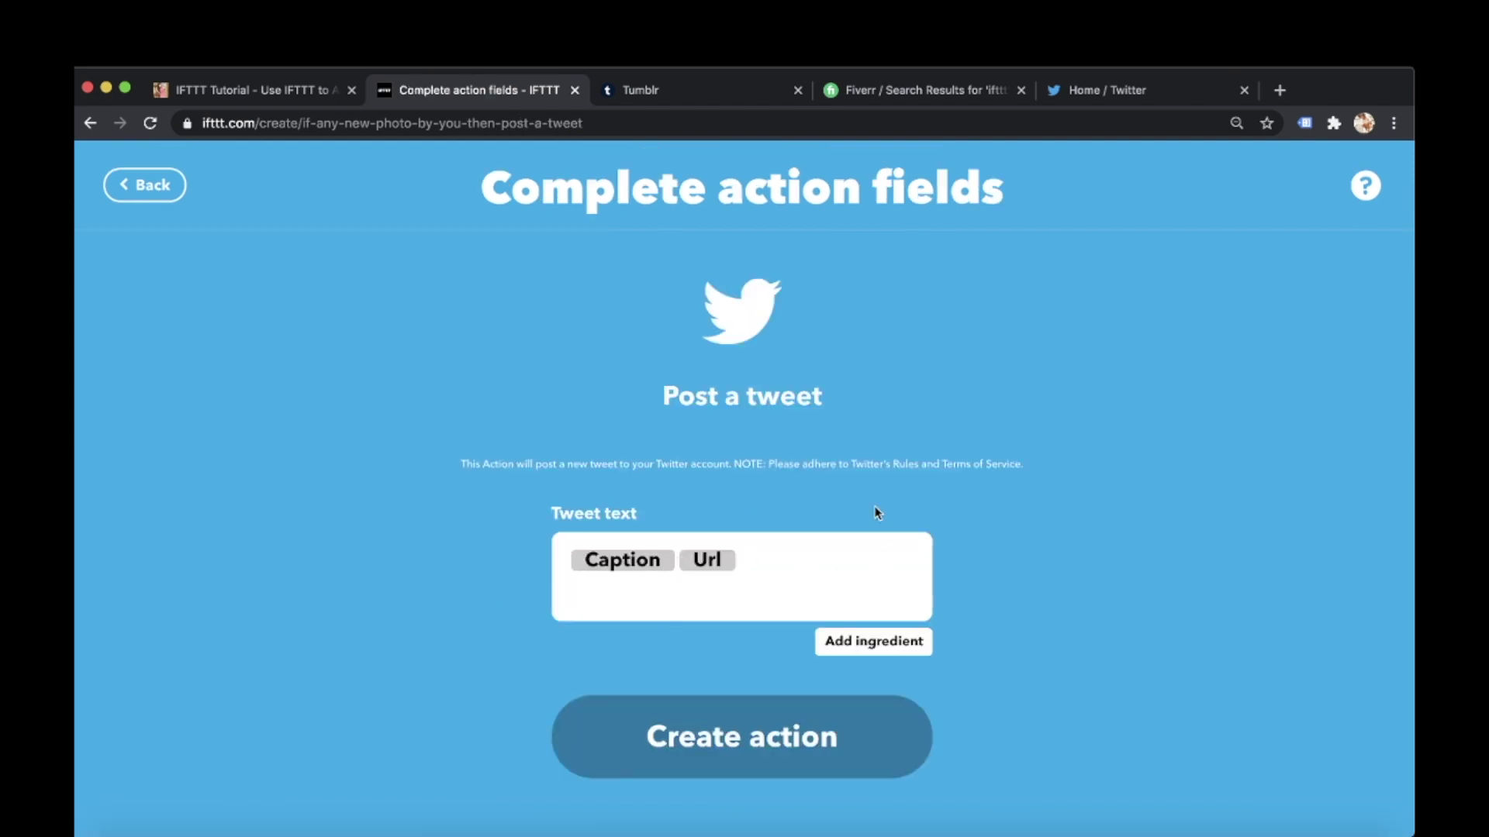
{"action": "left_click", "coordinate": [838, 645]}
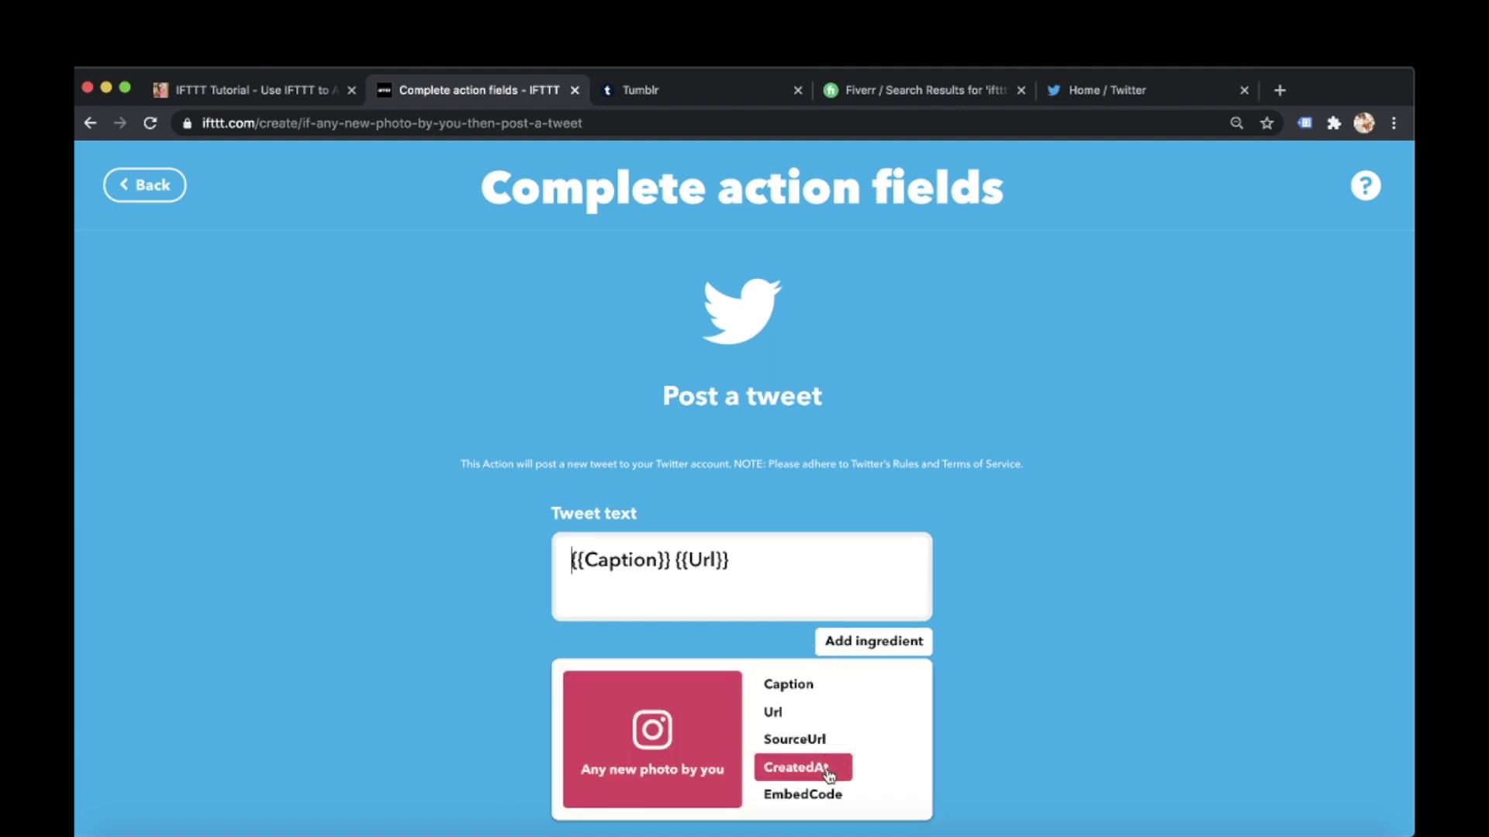
{"action": "left_click", "coordinate": [1011, 662]}
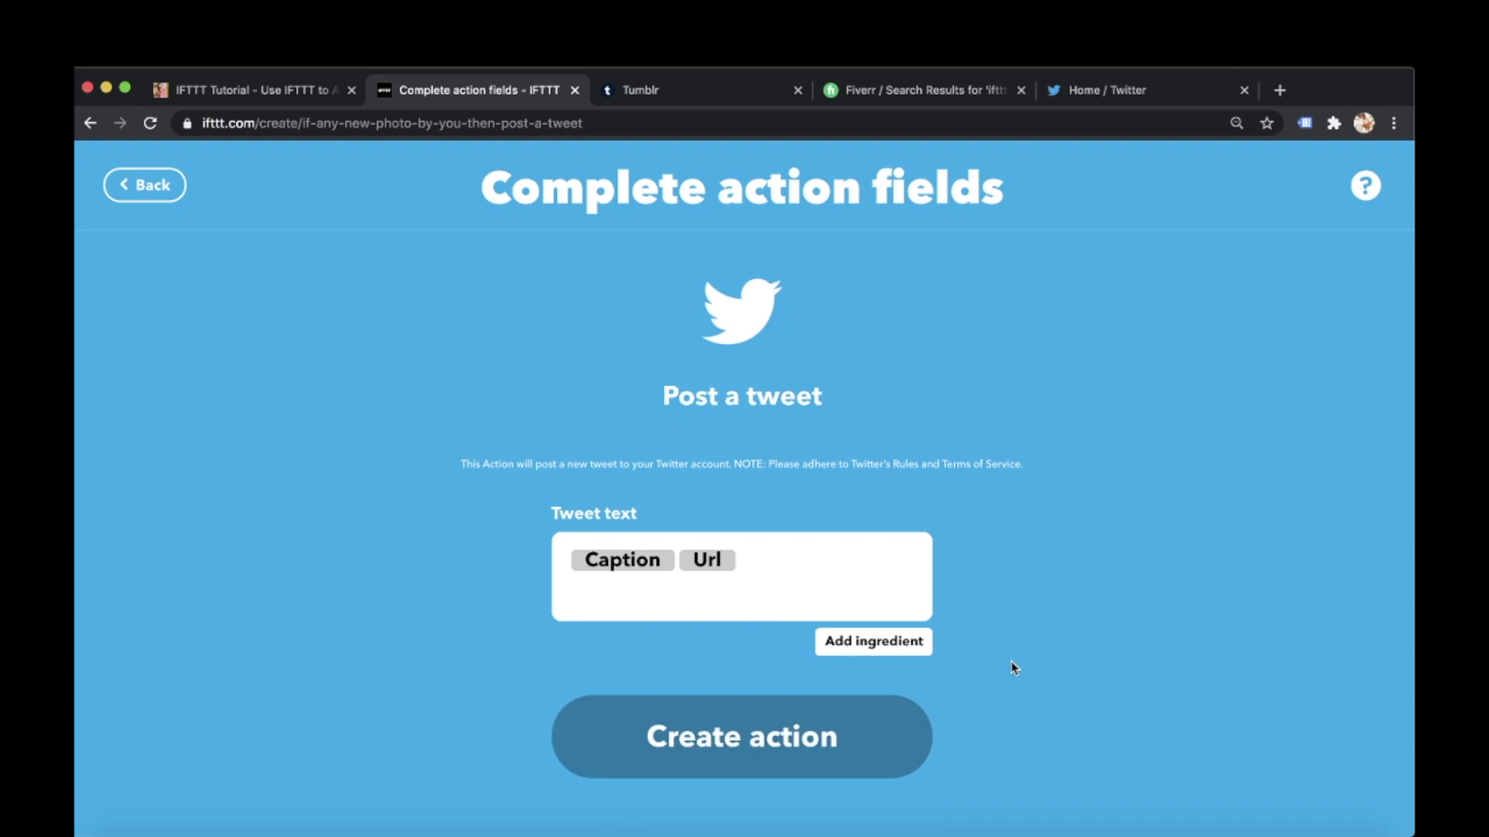
{"action": "left_click", "coordinate": [845, 721]}
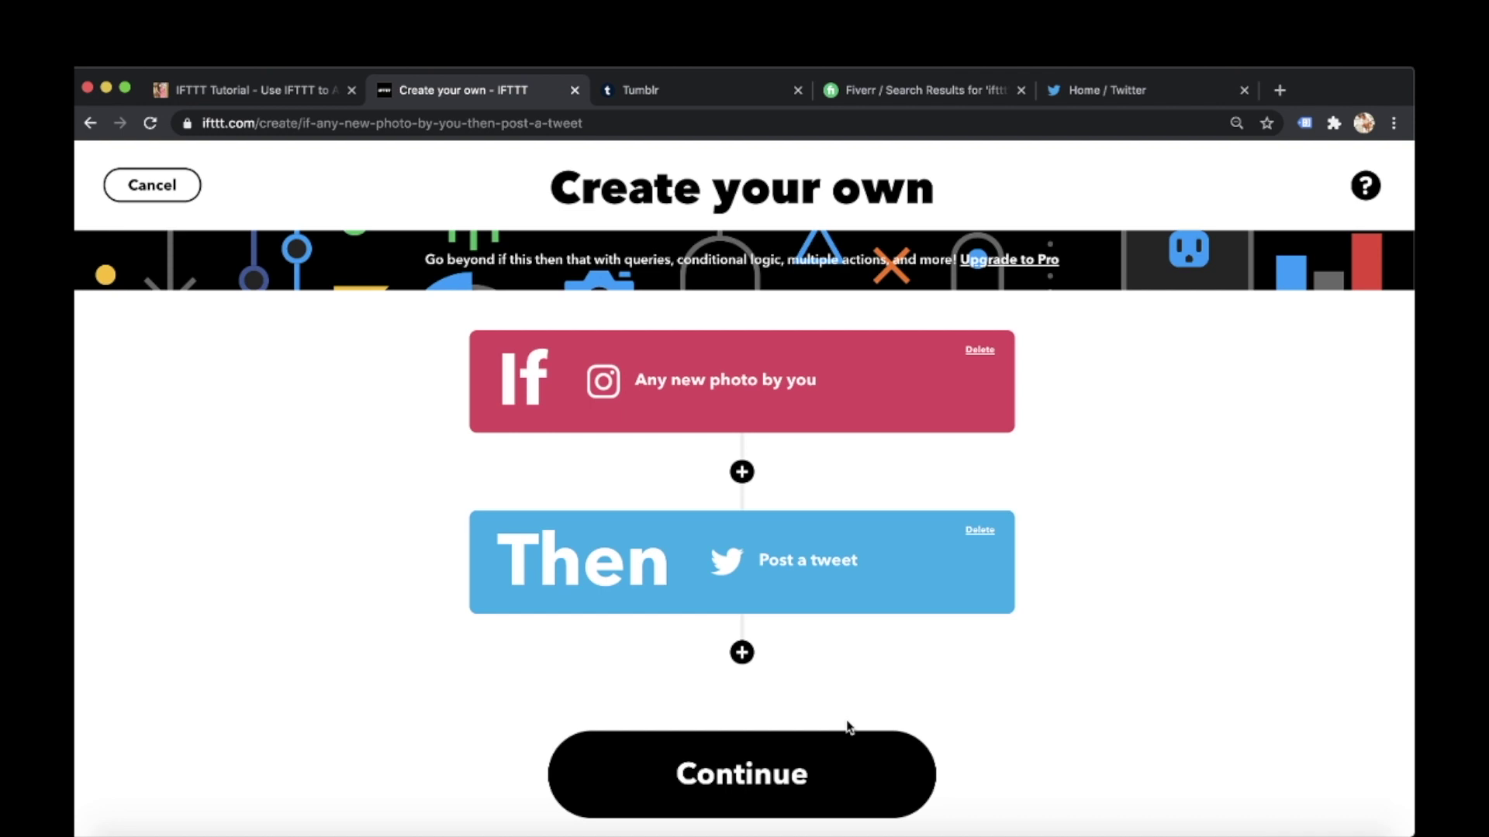
{"action": "left_click", "coordinate": [799, 772]}
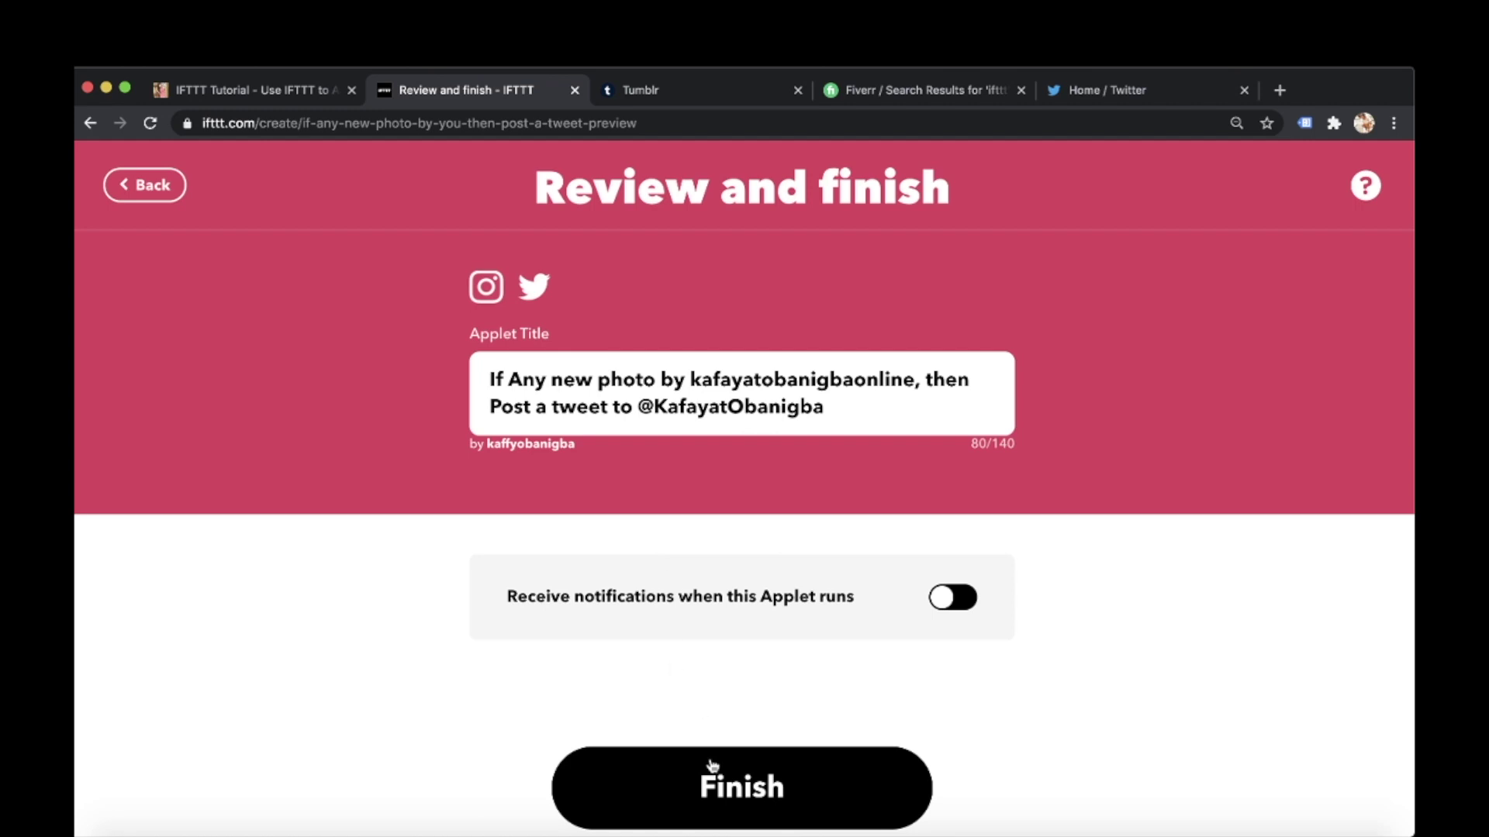
Finish the Instagram-photo-to-tweet applet on the Review and finish page.
{"action": "left_click", "coordinate": [723, 778]}
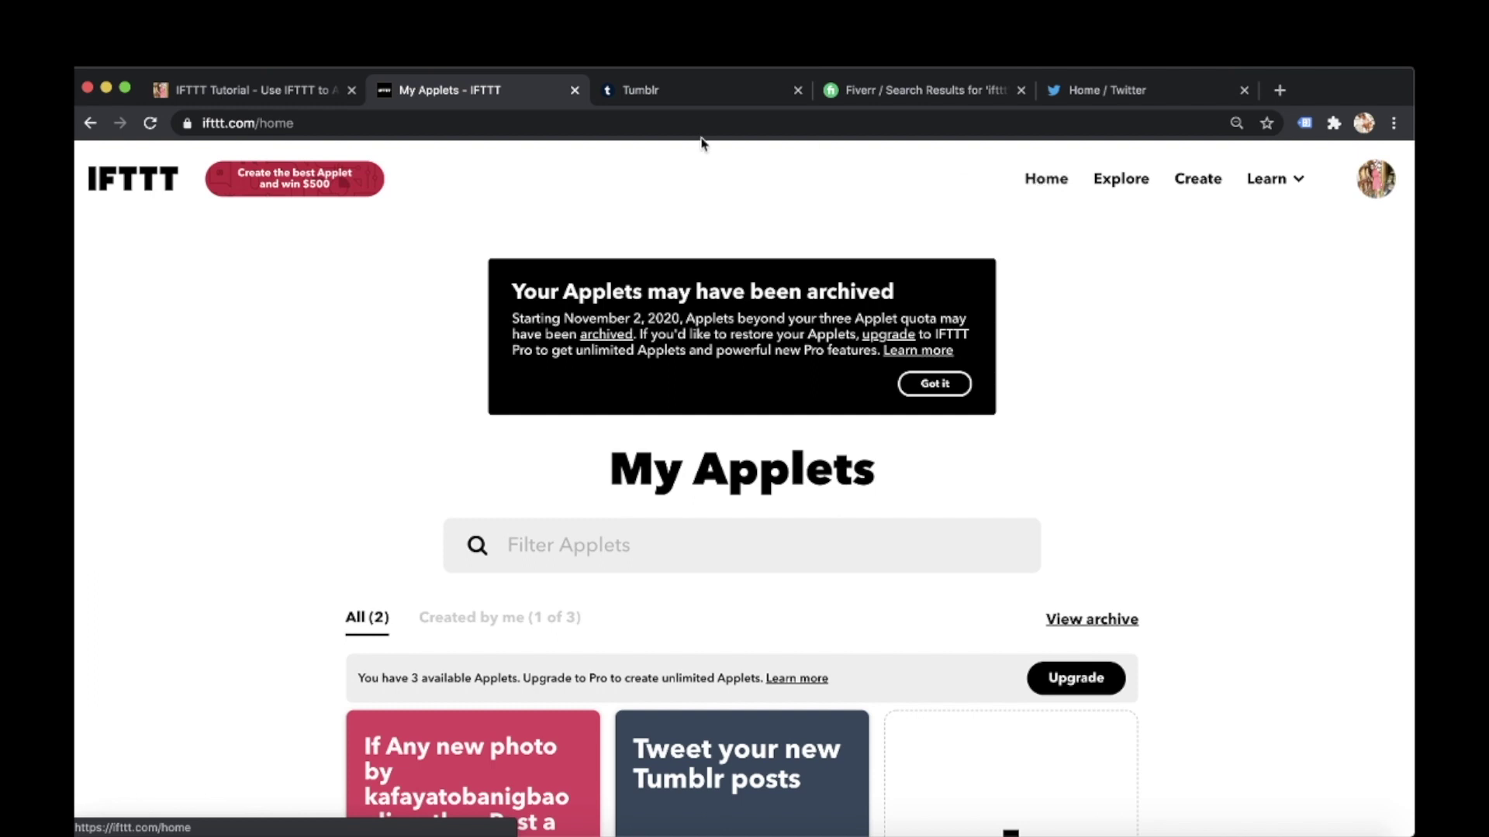
Verify both applets, Tumblr→Twitter and Instagram→tweet, show as Connected, then go to the Twitter home feed.
{"action": "scroll", "coordinate": [242, 385], "scroll_direction": "down", "scroll_amount": 2}
{"action": "scroll", "coordinate": [242, 385], "scroll_direction": "down", "scroll_amount": 5}
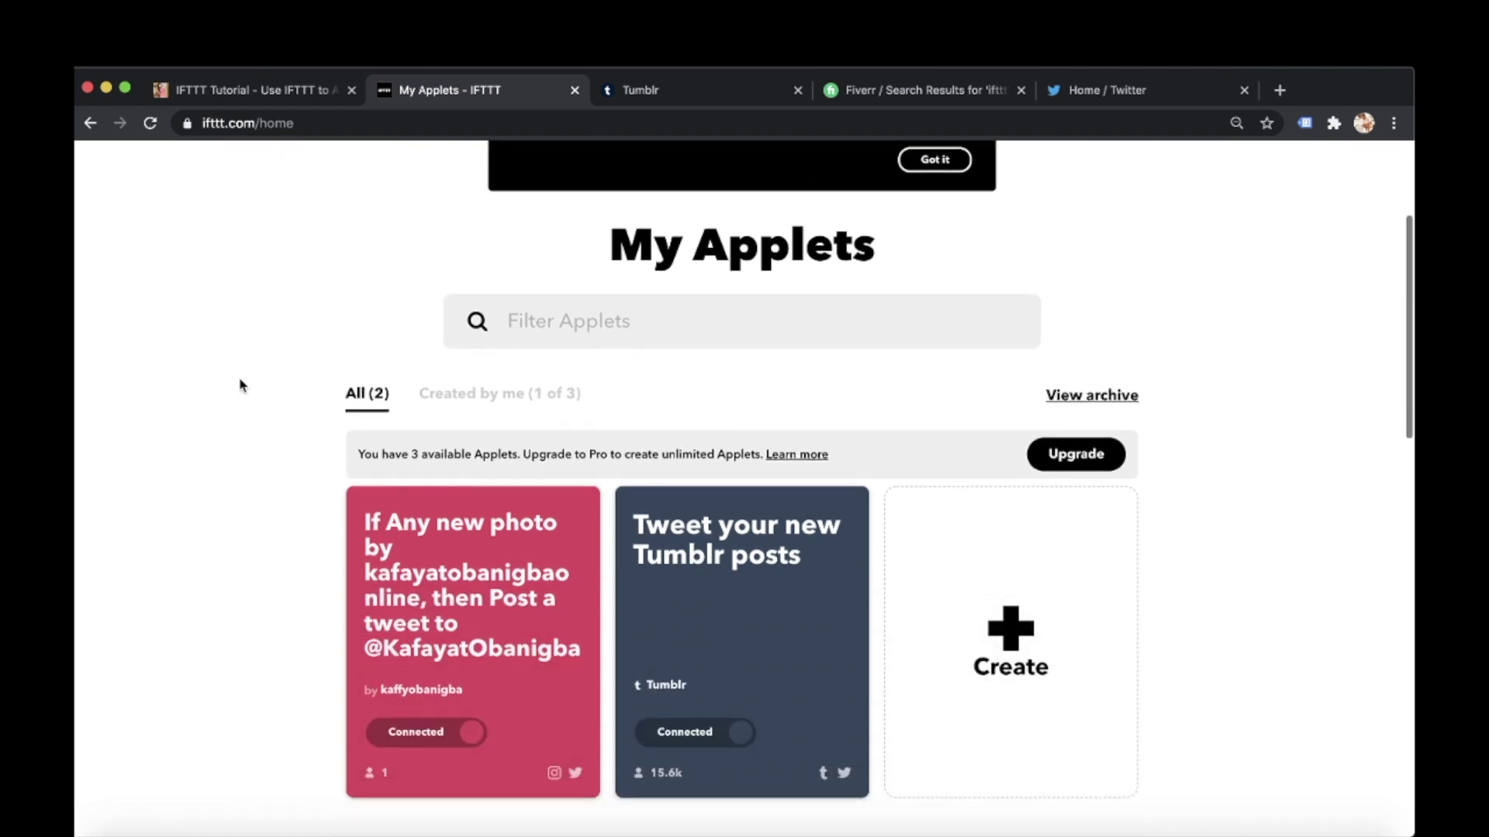
{"action": "scroll", "coordinate": [242, 385], "scroll_direction": "up", "scroll_amount": 2}
{"action": "scroll", "coordinate": [242, 385], "scroll_direction": "up", "scroll_amount": 2}
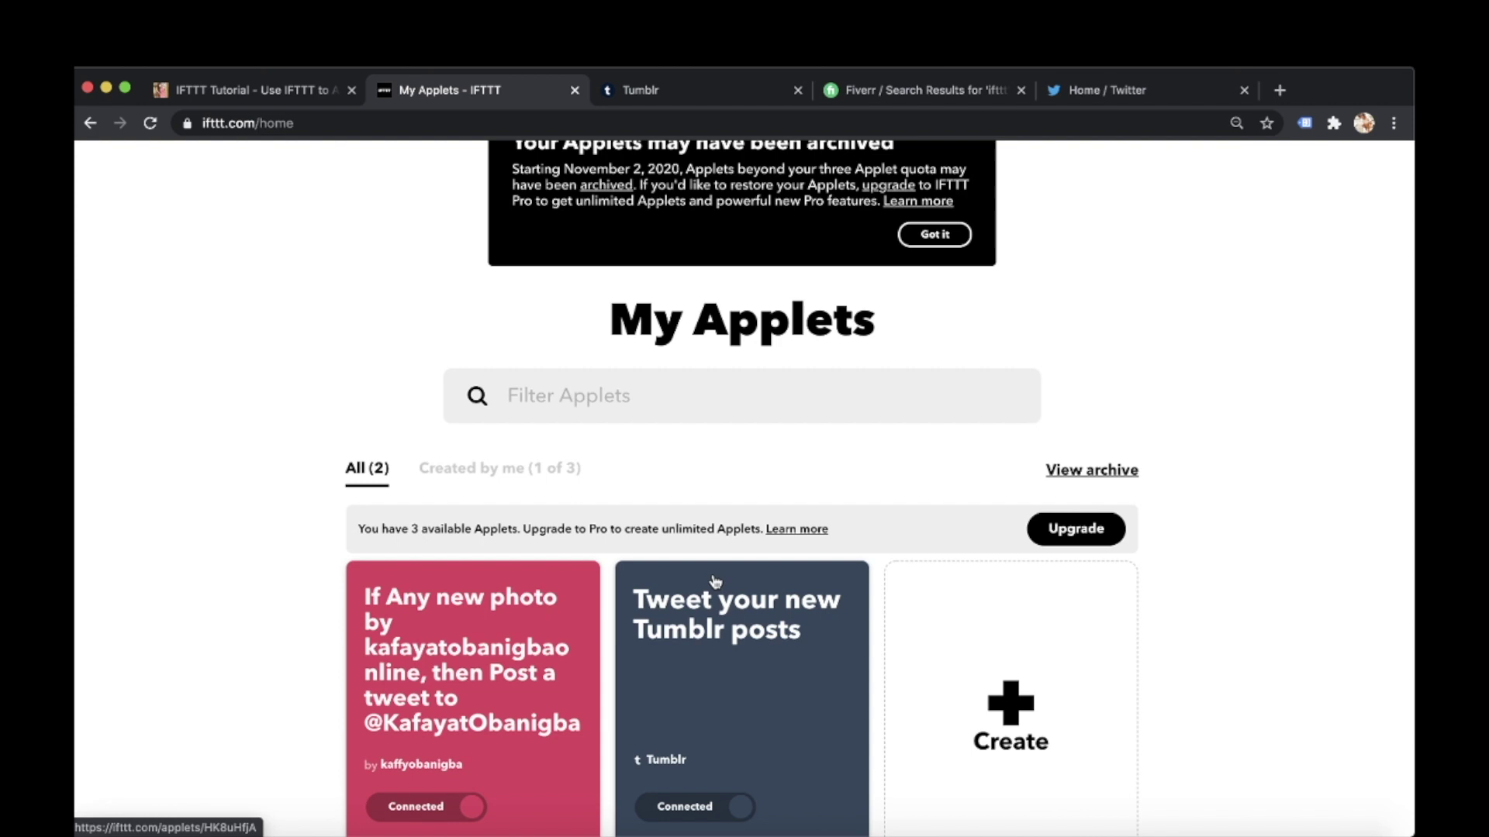
{"action": "left_click", "coordinate": [1108, 91]}
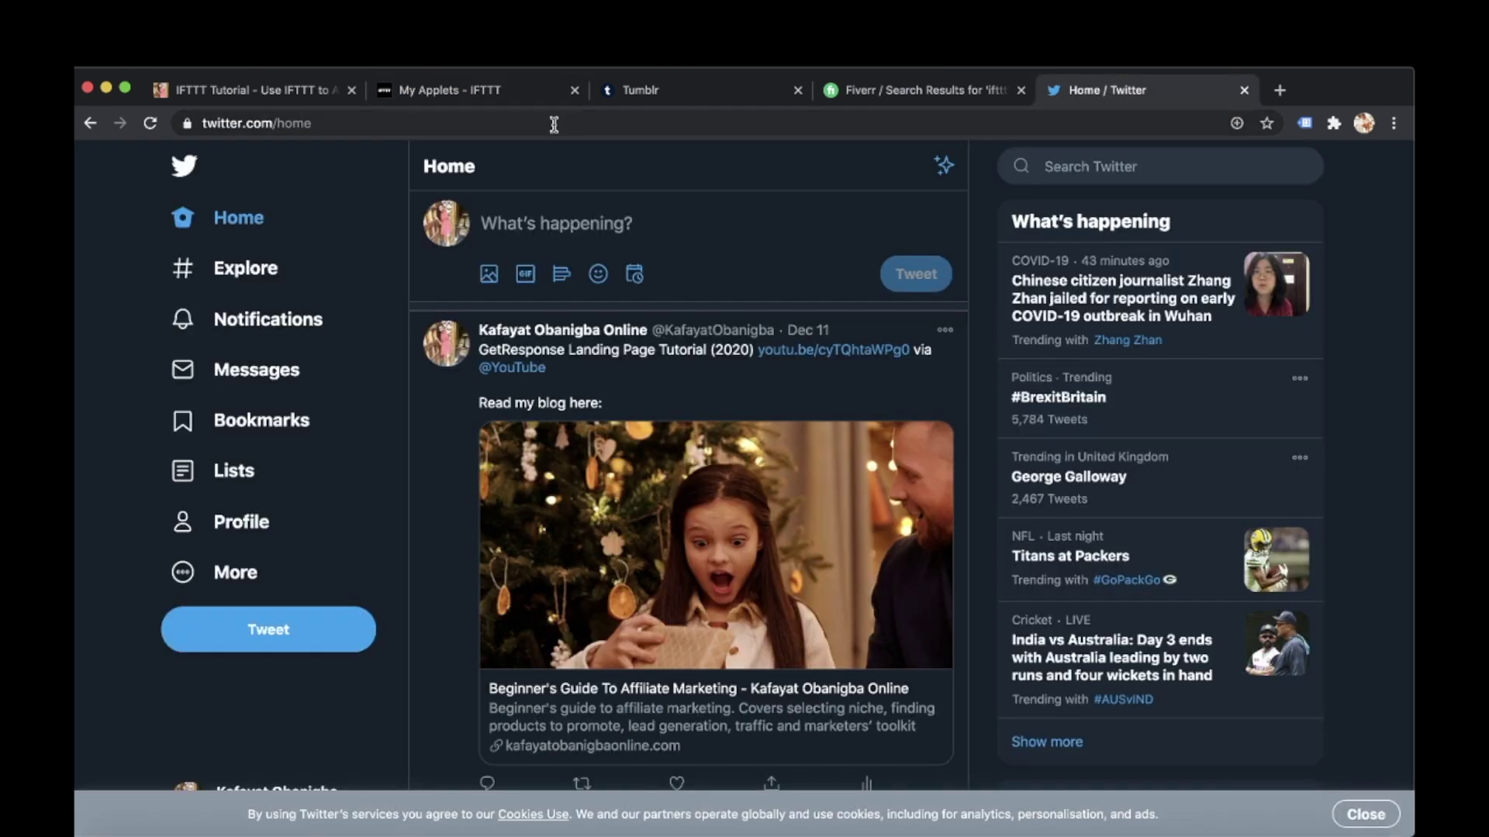
Reload twitter.com/home until the New Tumblr post: "IFTTT tutorial" tweet tops the timeline.
{"action": "left_click", "coordinate": [553, 125]}
{"action": "key", "text": "Return"}
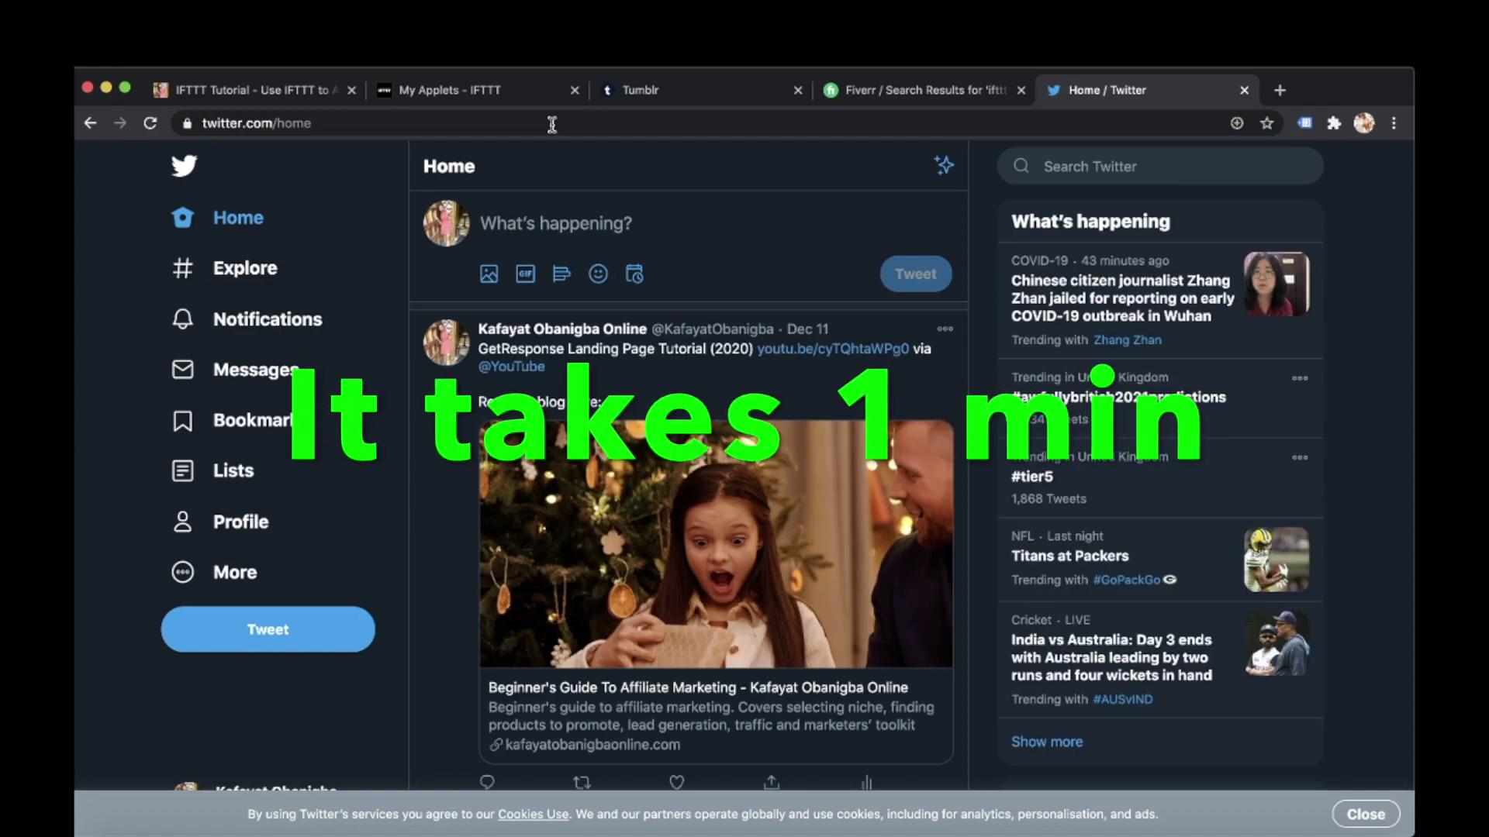
{"action": "key", "text": "super+r"}
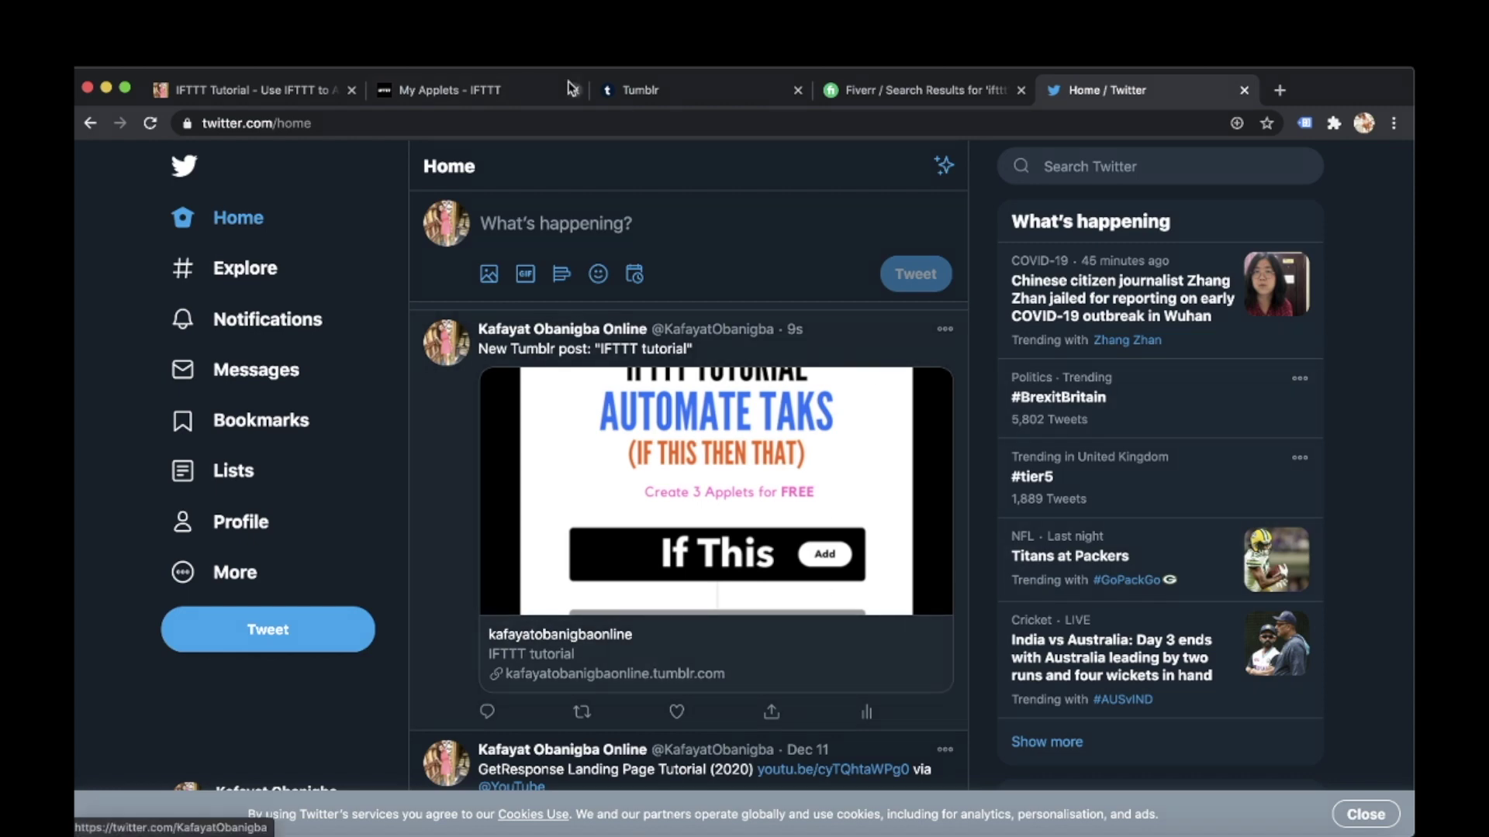
Compare the original Tumblr "IFTTT tutorial" post with the auto-posted tweet on Twitter.
{"action": "left_click", "coordinate": [612, 90]}
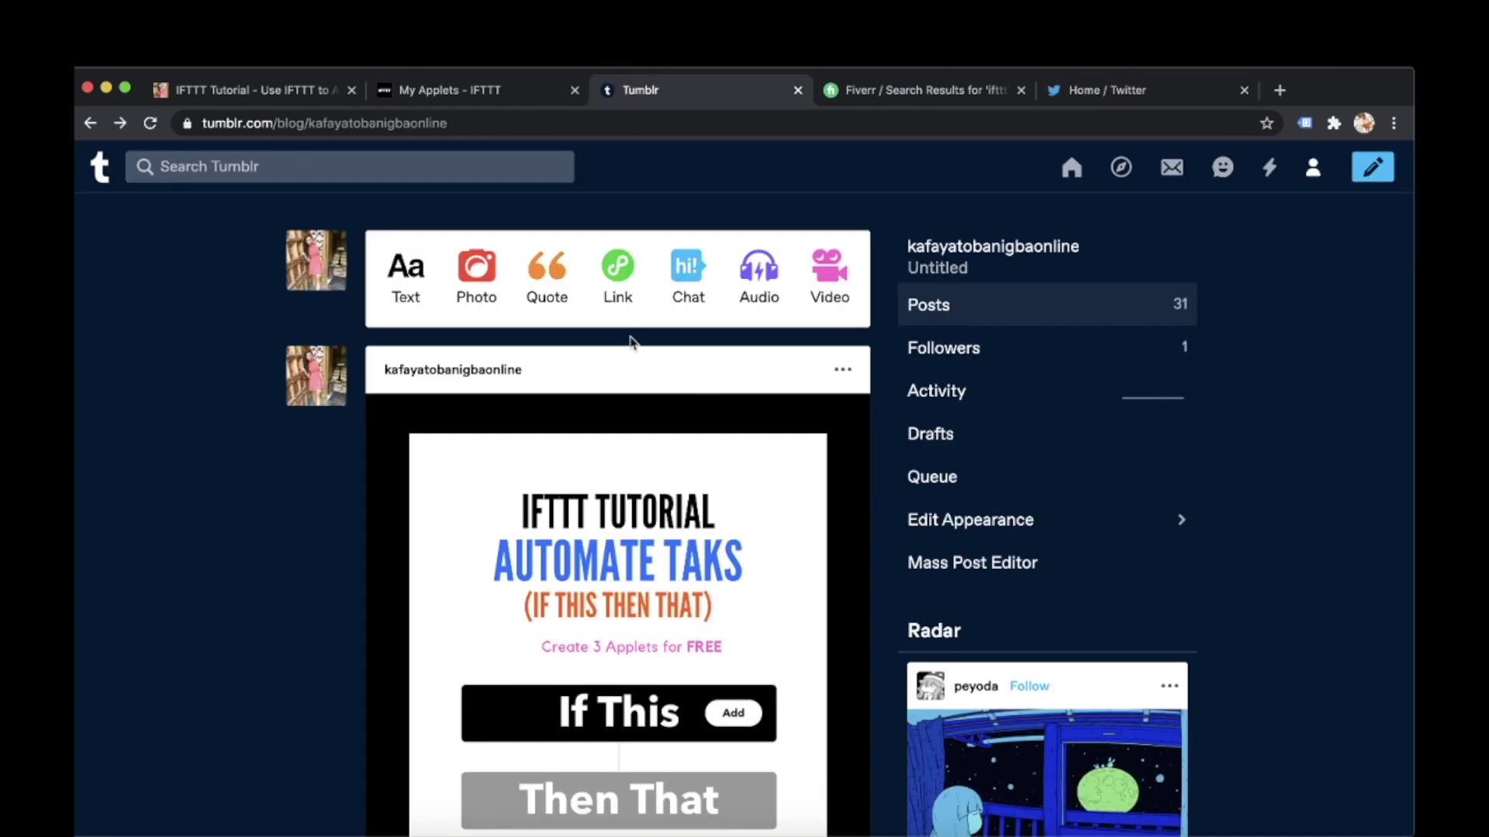
{"action": "left_click", "coordinate": [1107, 91]}
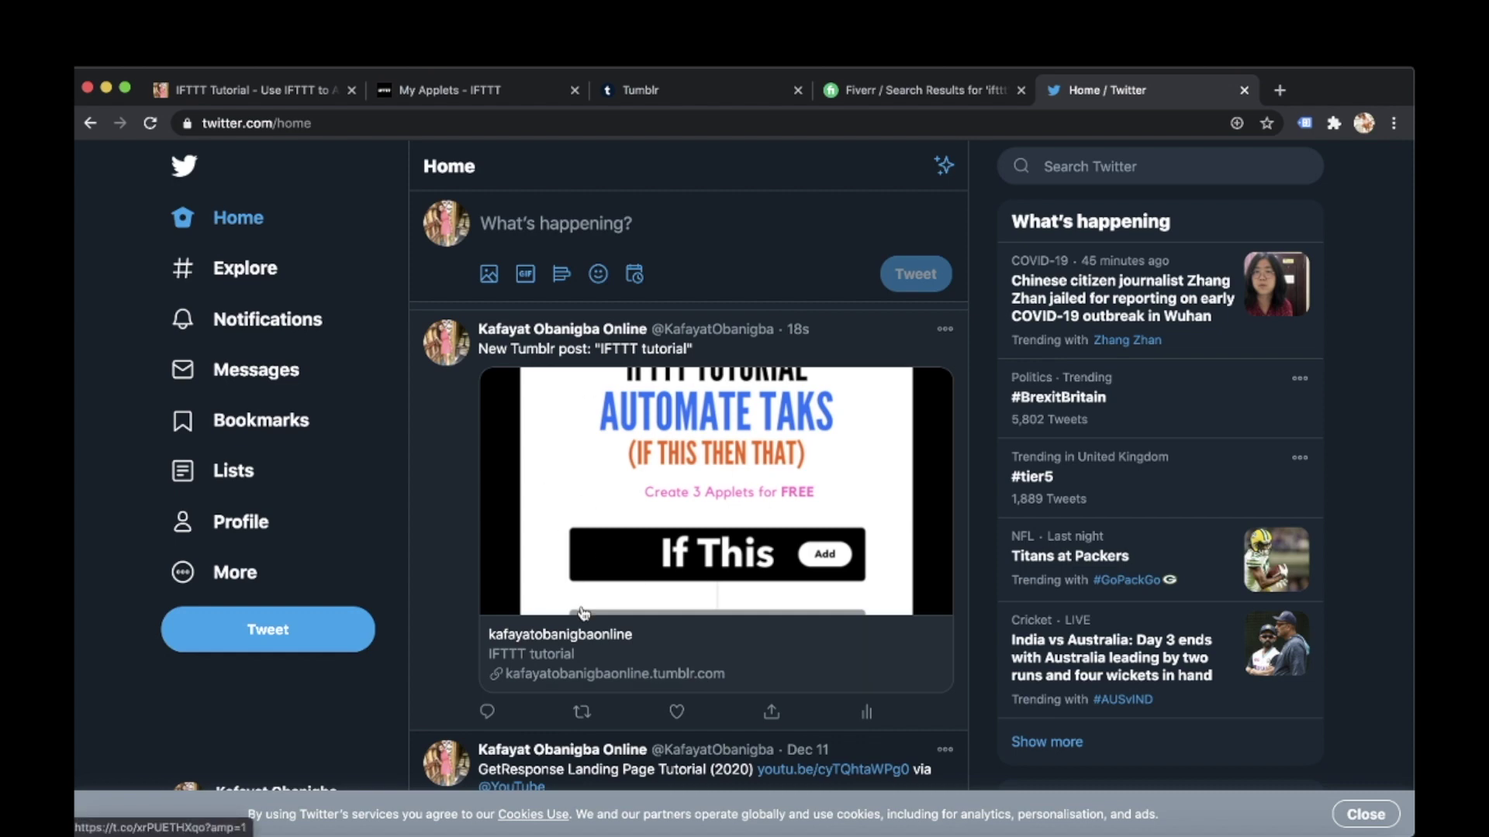
{"action": "left_click", "coordinate": [273, 93]}
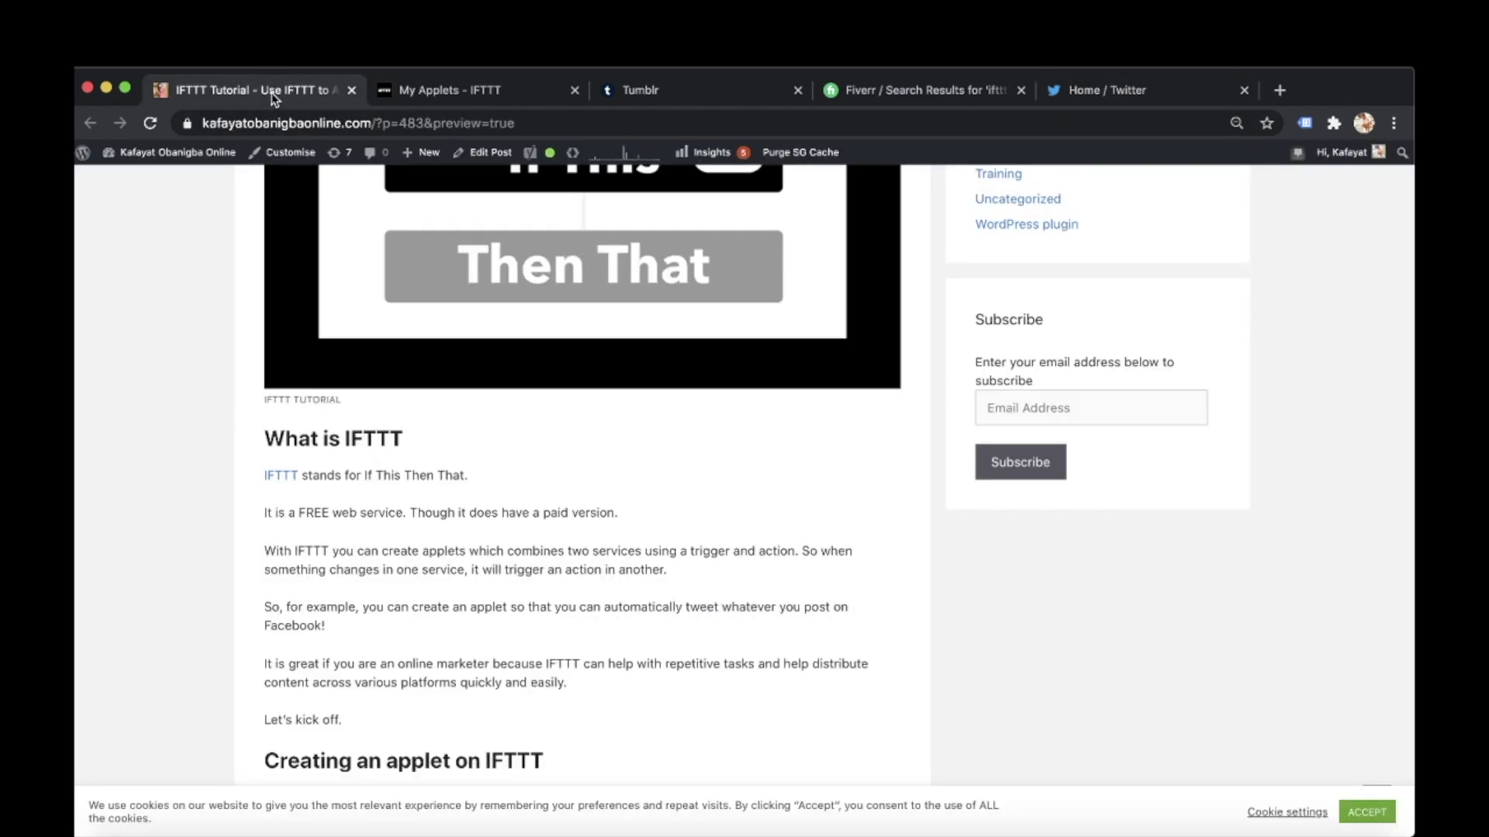
{"action": "scroll", "coordinate": [484, 479], "scroll_direction": "down", "scroll_amount": 4}
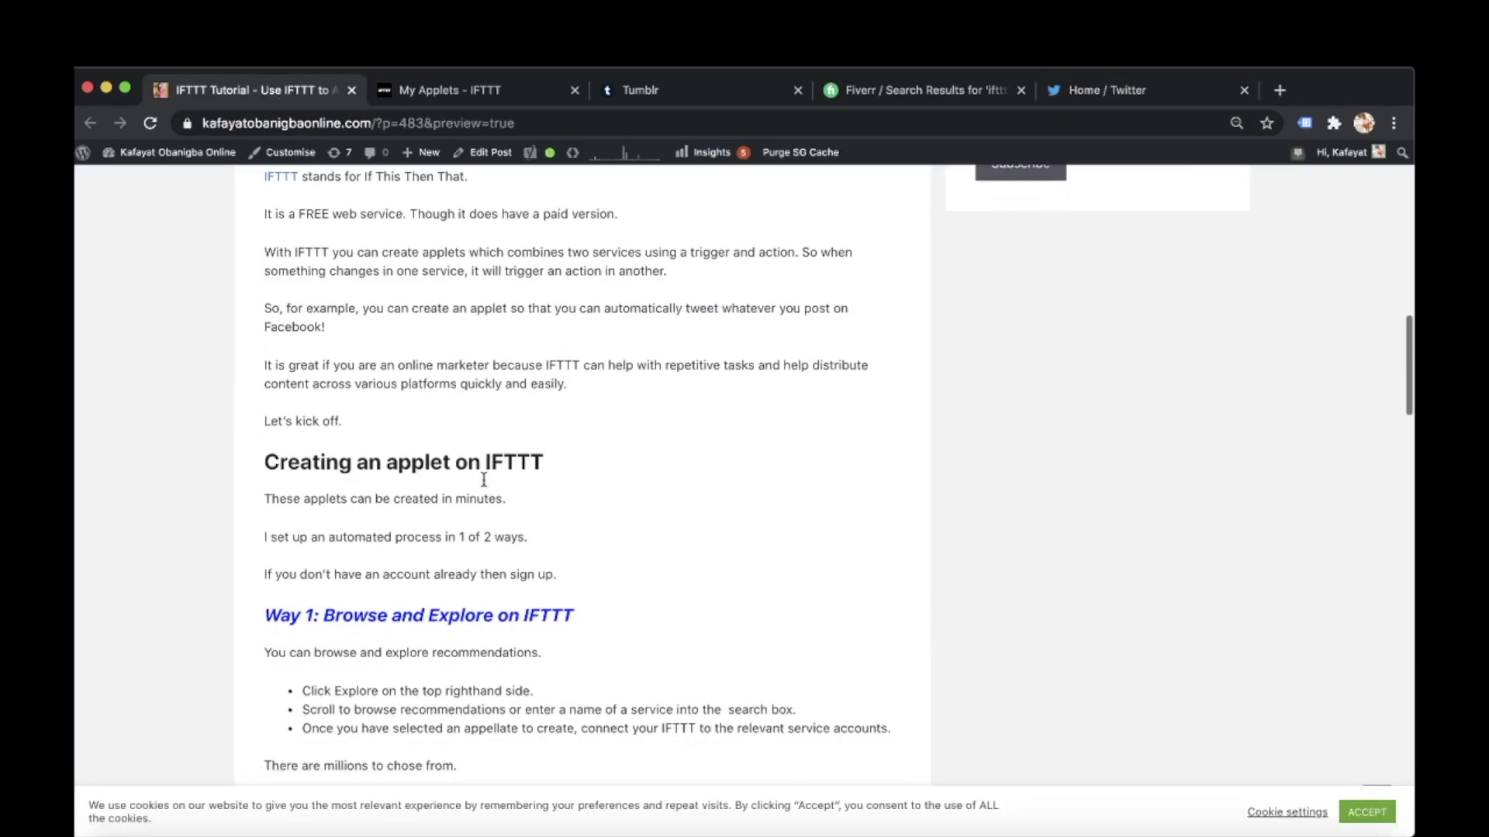
{"action": "scroll", "coordinate": [484, 479], "scroll_direction": "down", "scroll_amount": 10}
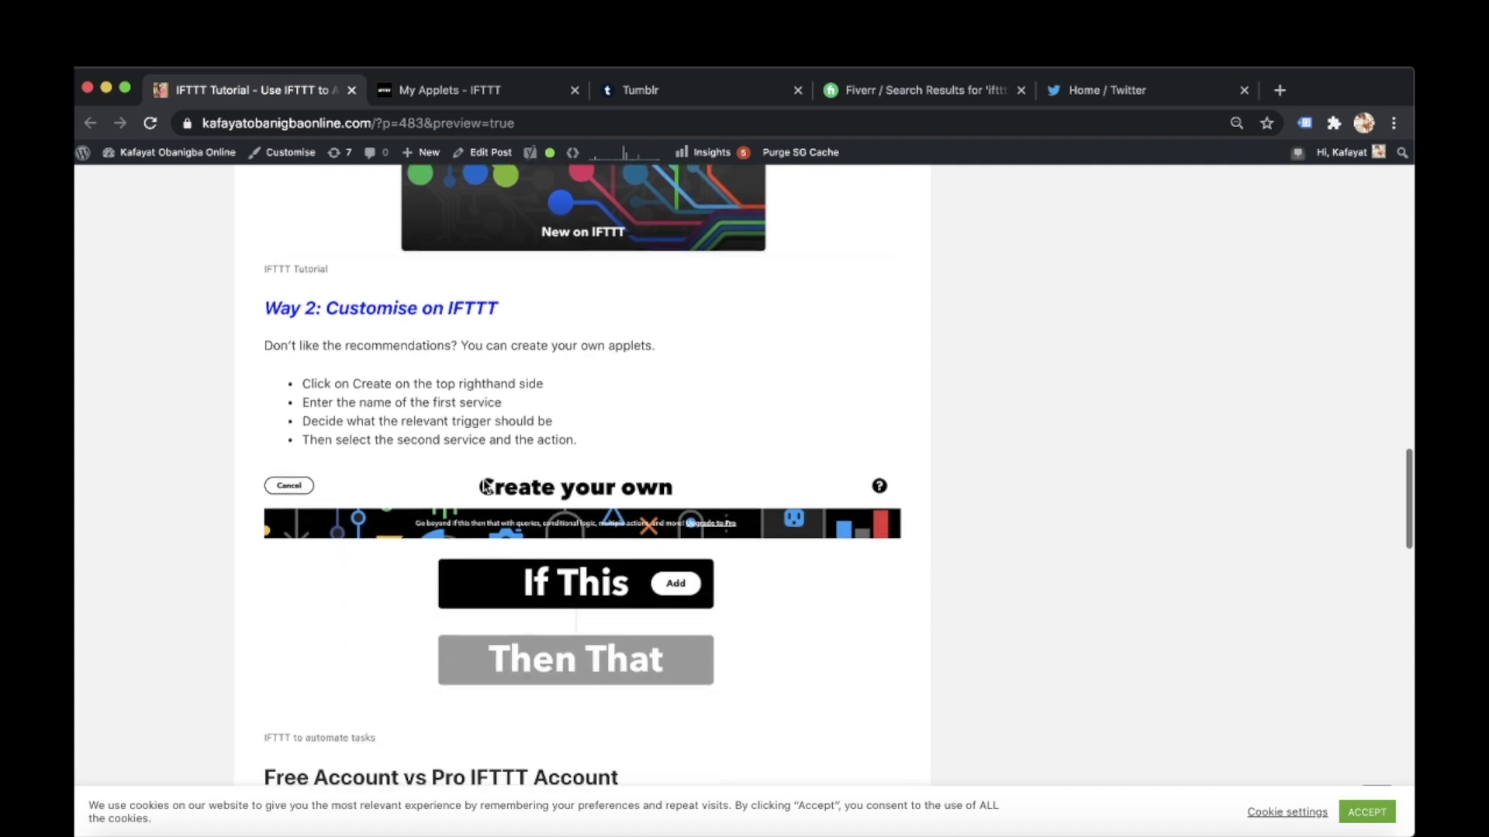
{"action": "scroll", "coordinate": [485, 487], "scroll_direction": "down", "scroll_amount": 5}
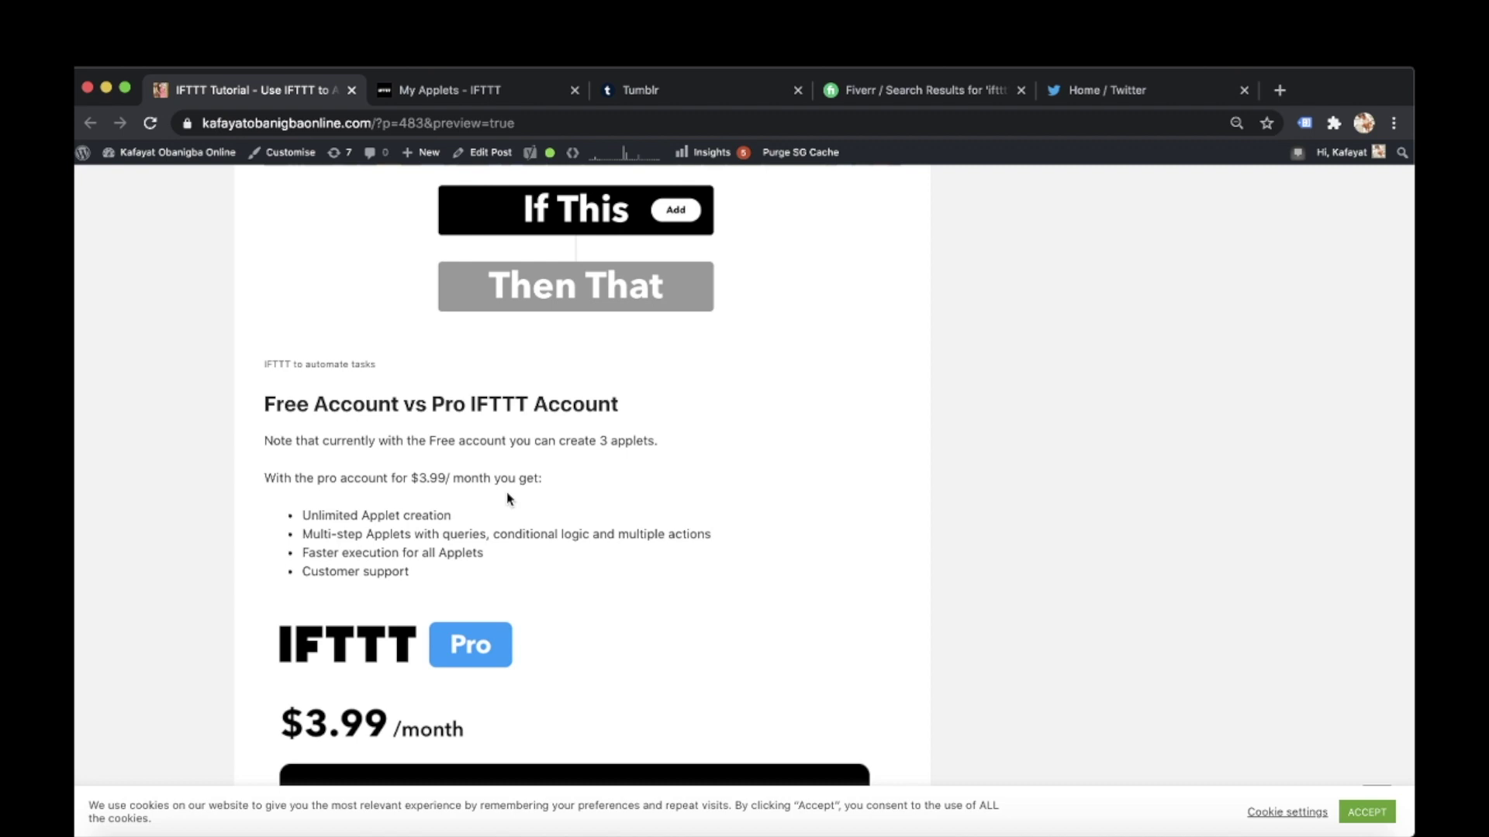
Scroll the post down to the '5 Incredibly Useful IFTTT Applets for Online Marketers' list.
{"action": "scroll", "coordinate": [508, 497], "scroll_direction": "down", "scroll_amount": 7}
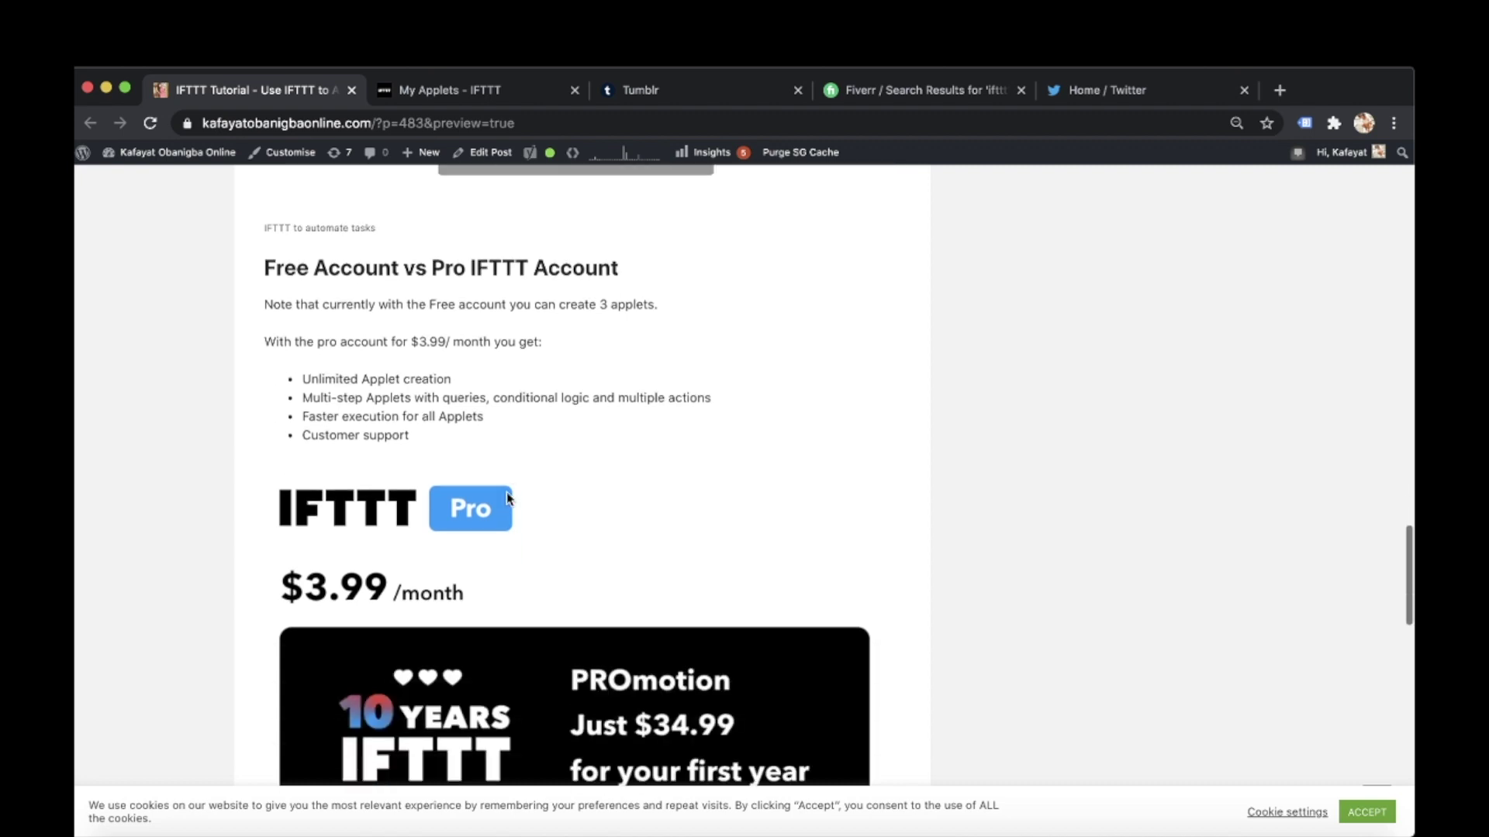
{"action": "scroll", "coordinate": [508, 498], "scroll_direction": "down", "scroll_amount": 4}
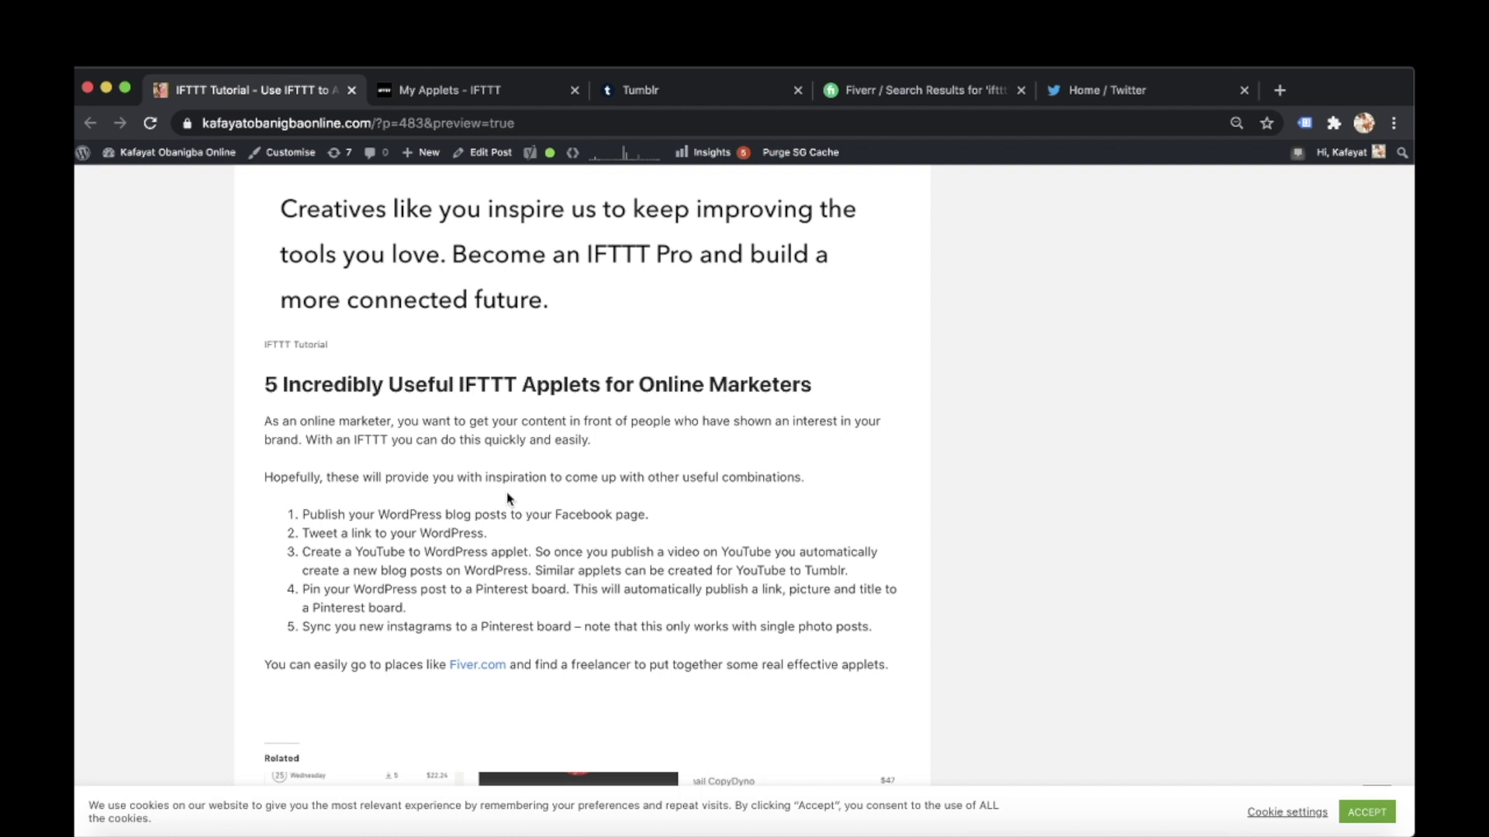
{"action": "scroll", "coordinate": [508, 497], "scroll_direction": "down", "scroll_amount": 2}
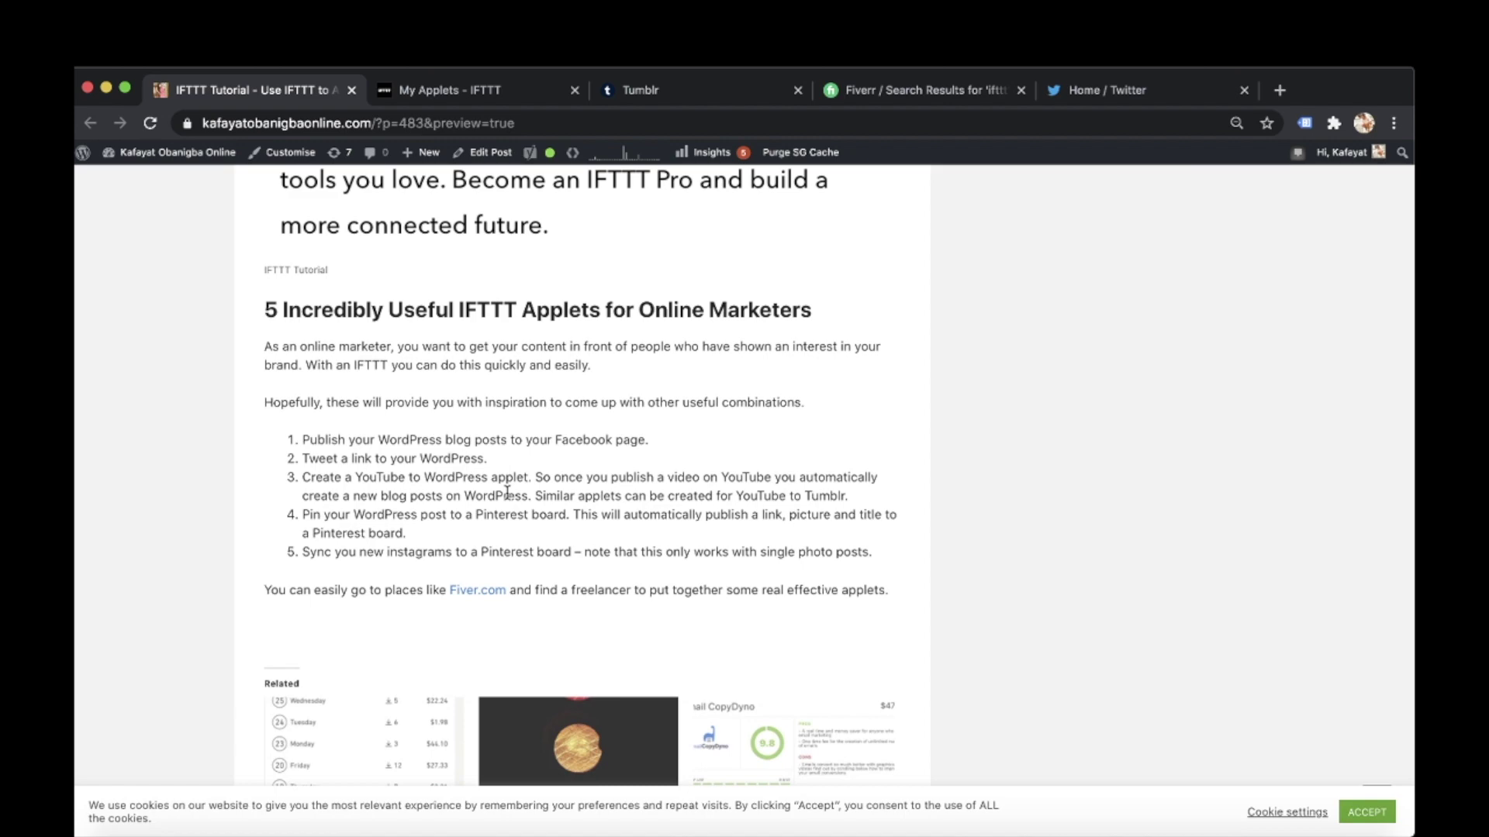